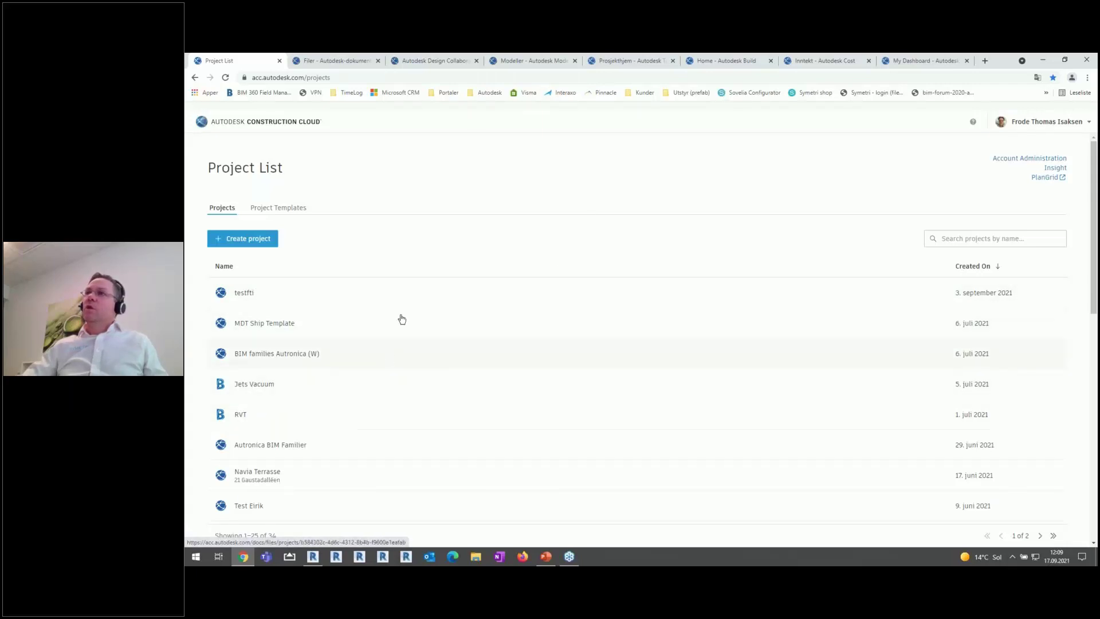
key("ctrl")
key("ctrl")
key("ctrl")
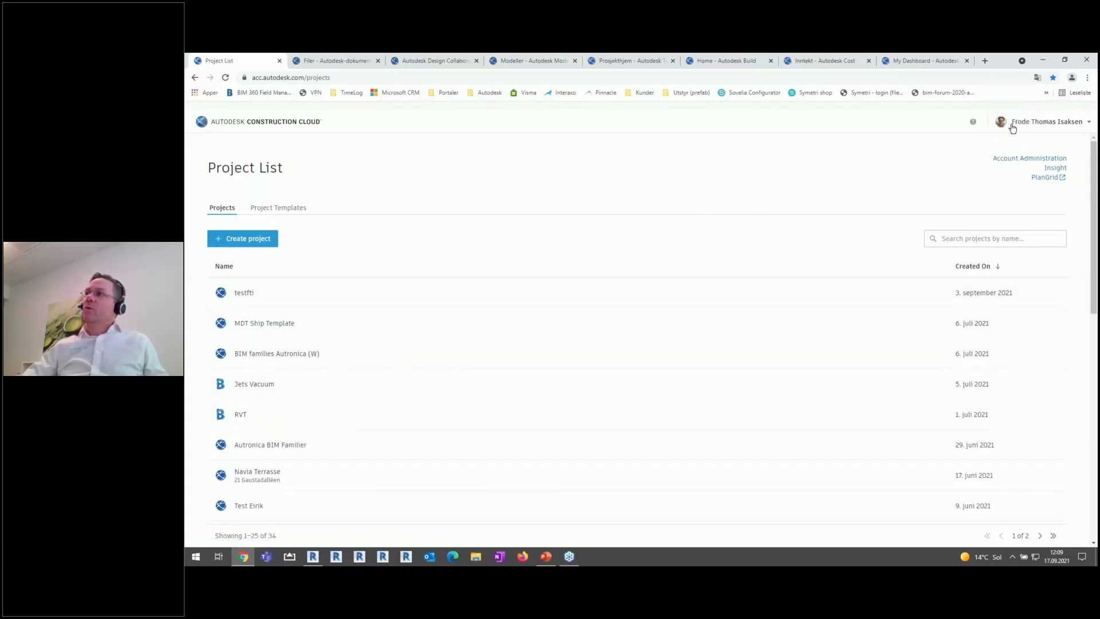
key("ctrl")
key("ctrl")
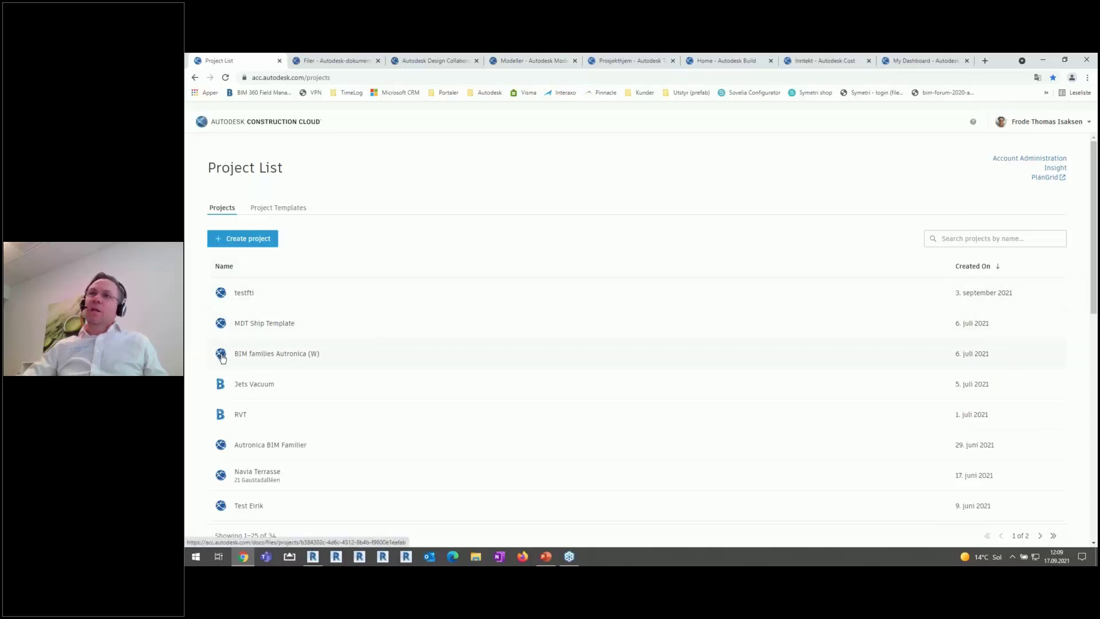
key("ctrl")
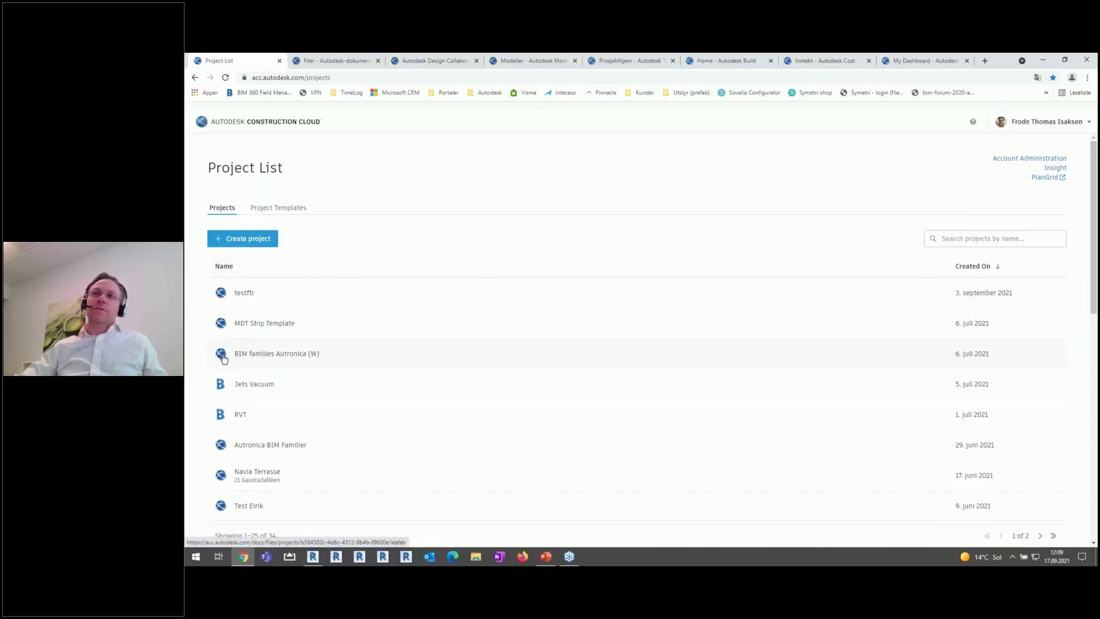
key("ctrl")
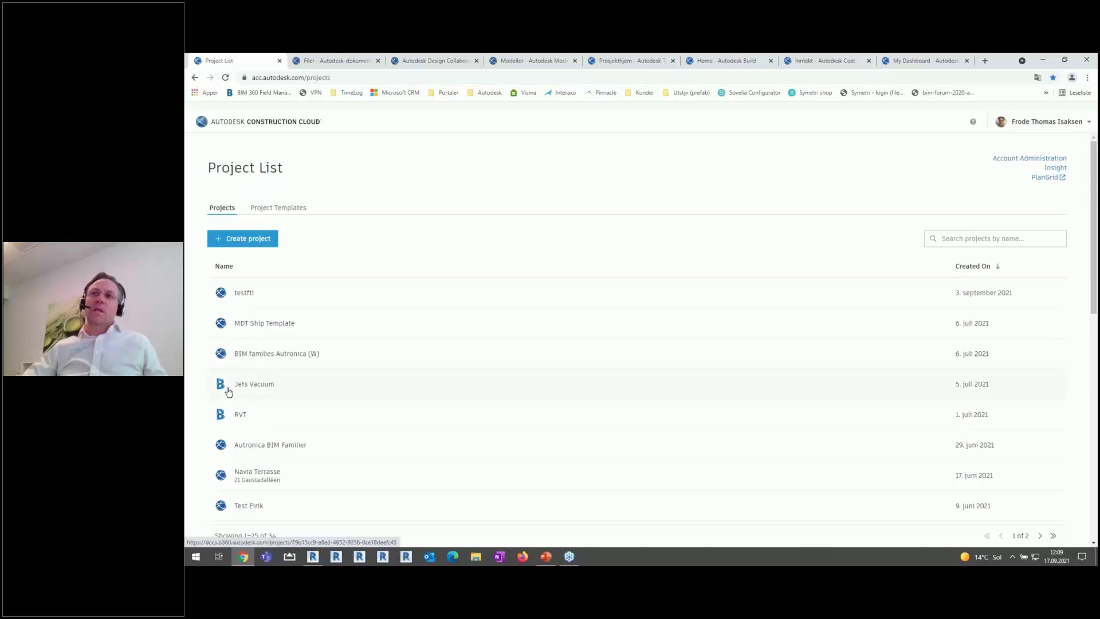
key("ctrl")
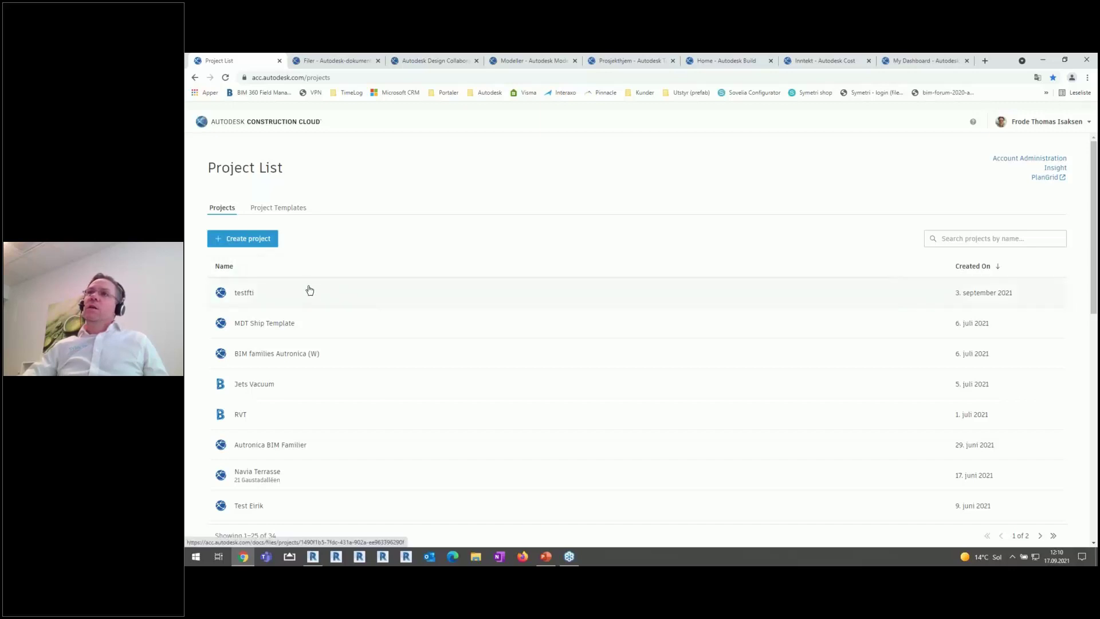
- Switch to the Symetri ACC (NO) project files in Docs and view the list of available project modules
left_click(327, 61)
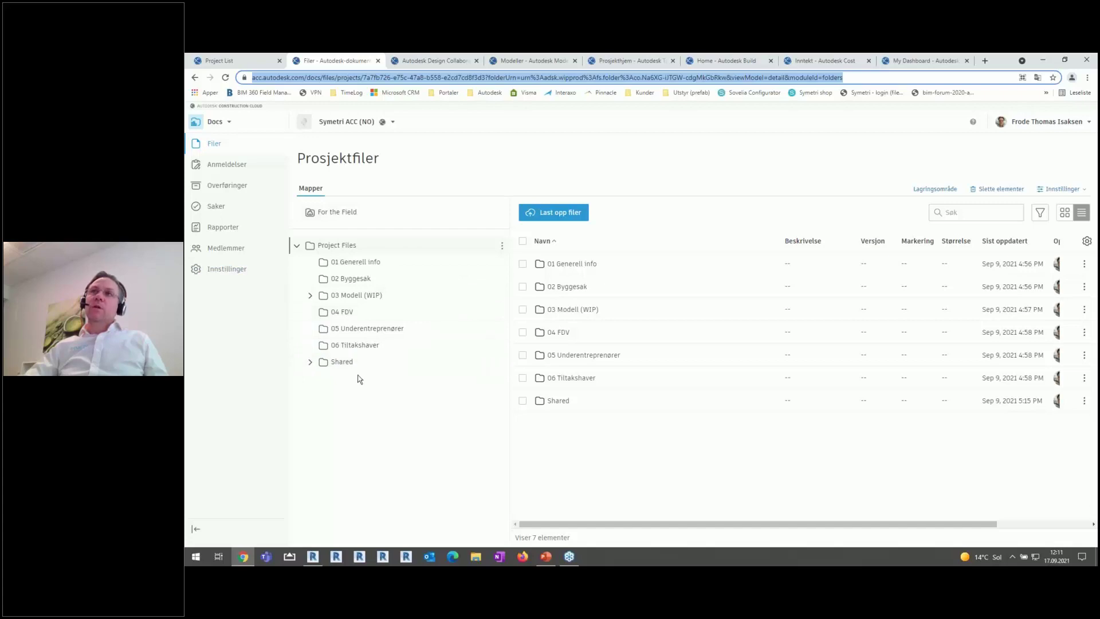
left_click(227, 125)
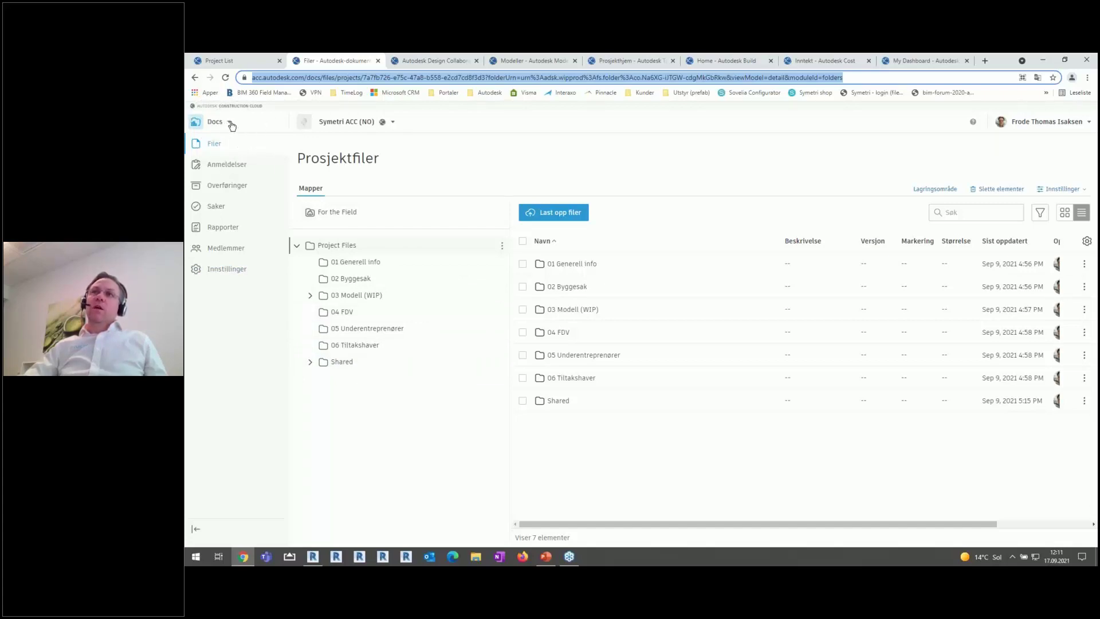
left_click(231, 125)
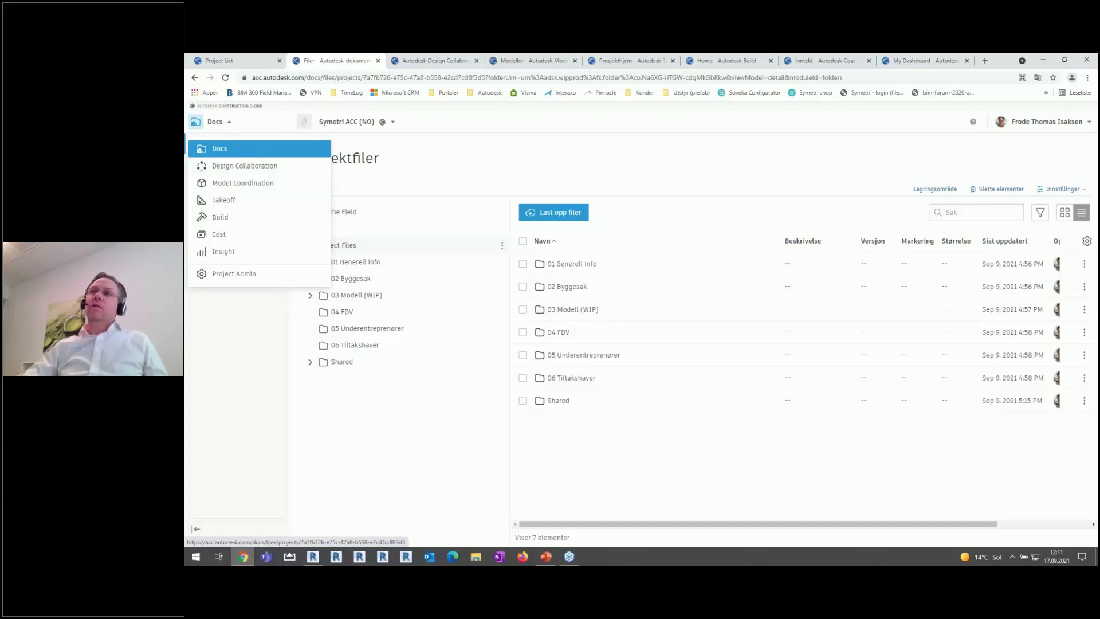
left_click(429, 161)
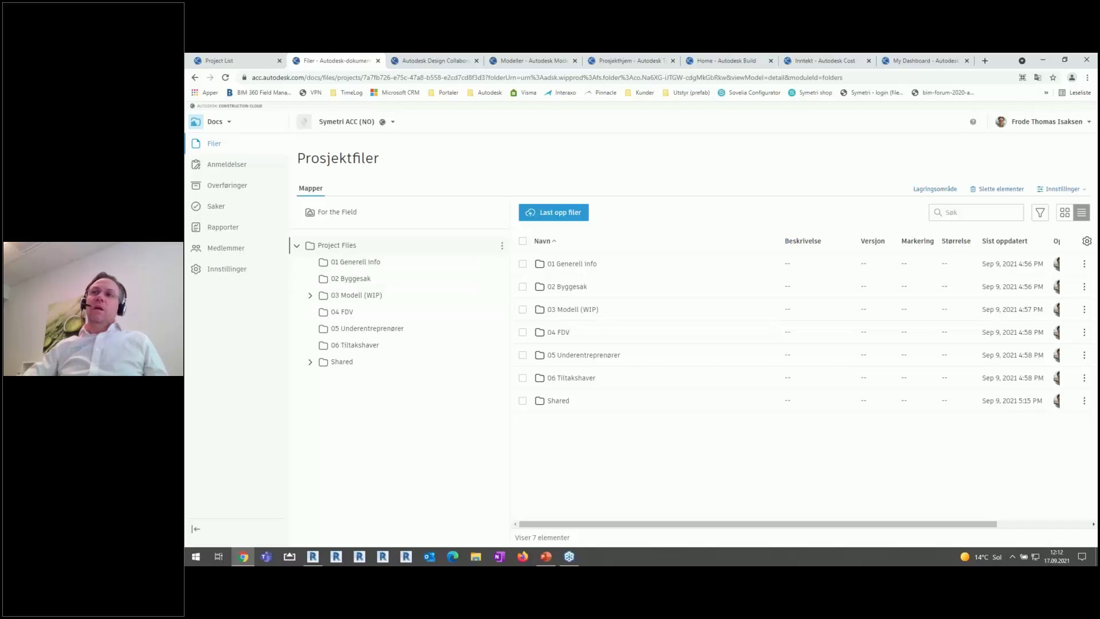
- Expand the 03 Modell (WIP) folder and review the user and role permissions of the 01 Generell info folder
left_click(309, 296)
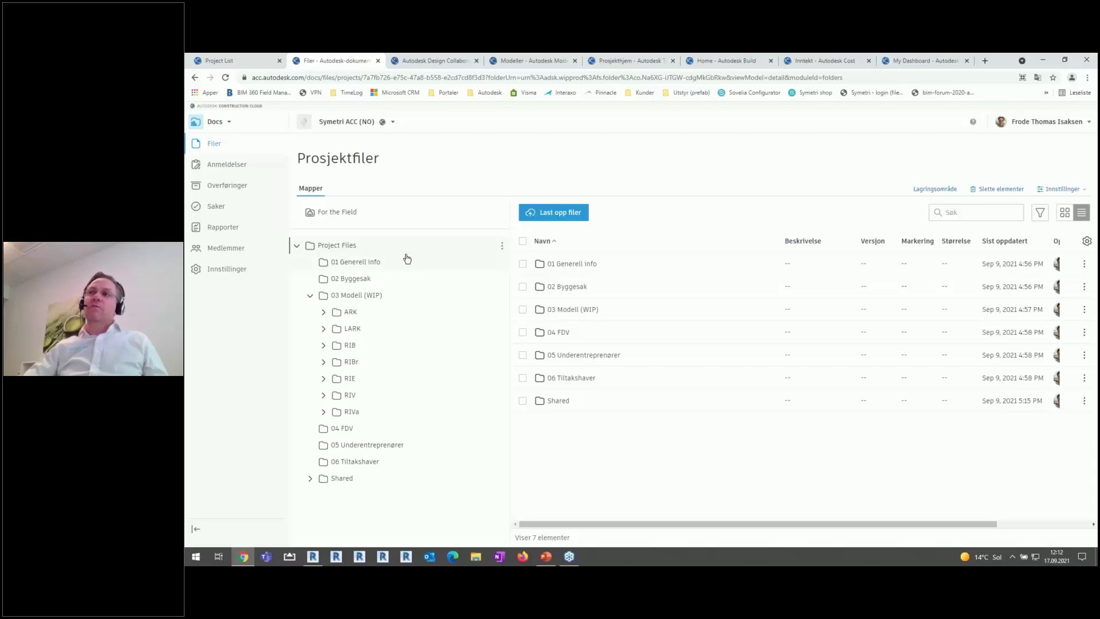
left_click(502, 262)
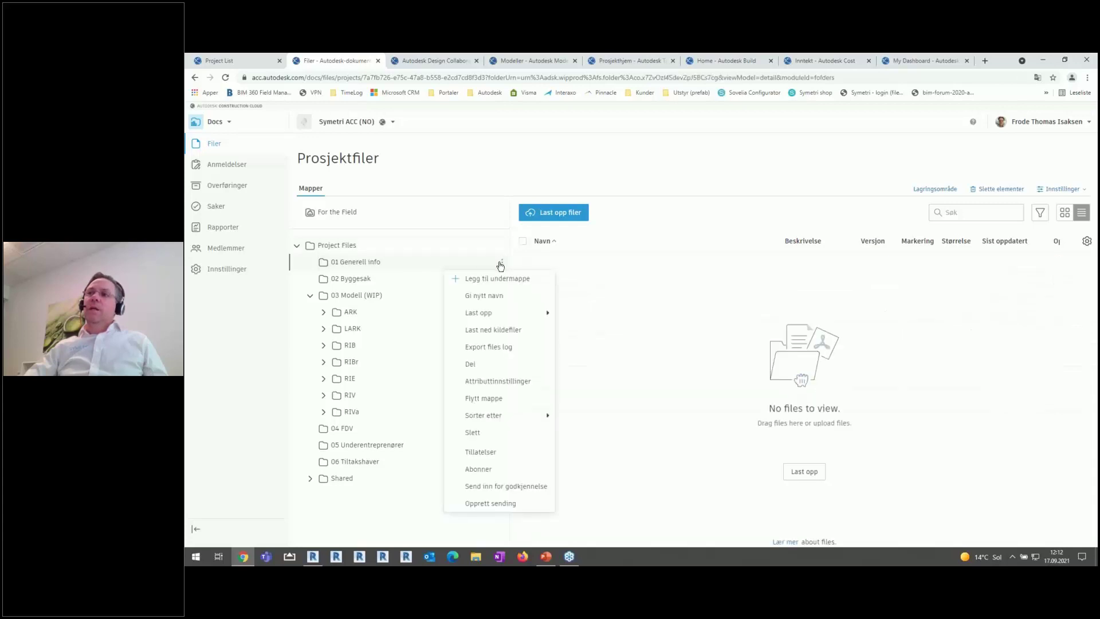
left_click(483, 451)
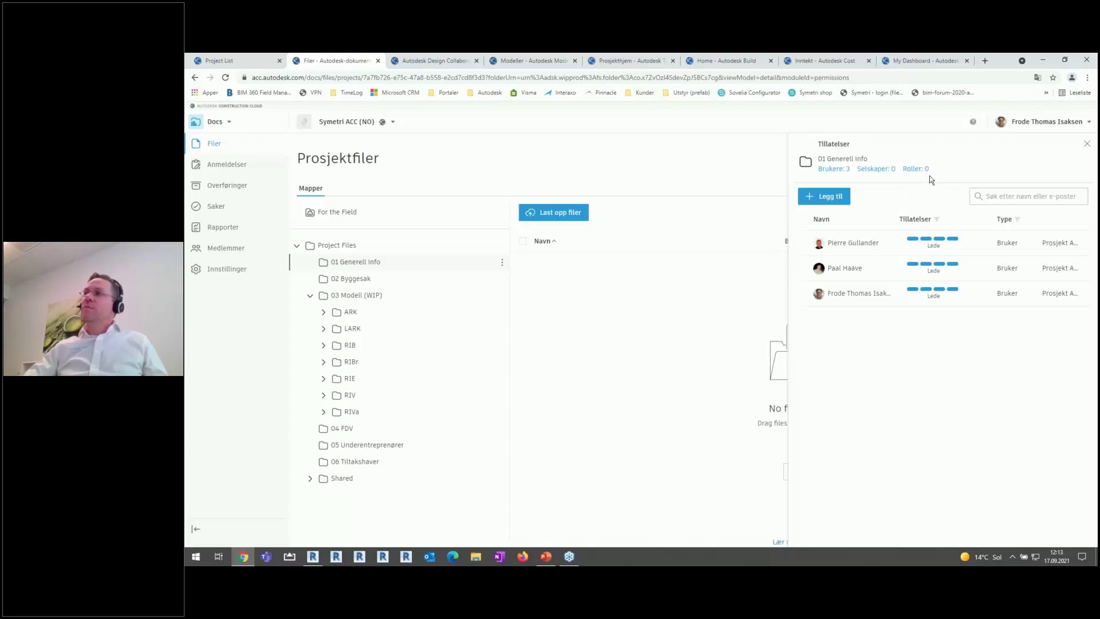
left_click_drag(902, 168, 919, 169)
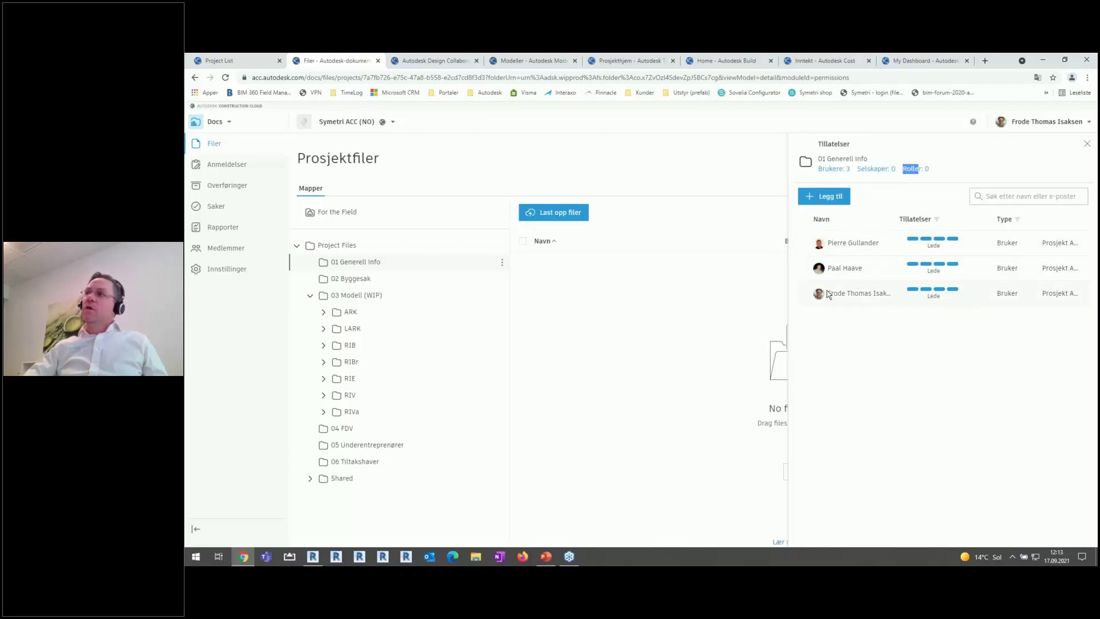
left_click_drag(828, 293, 864, 292)
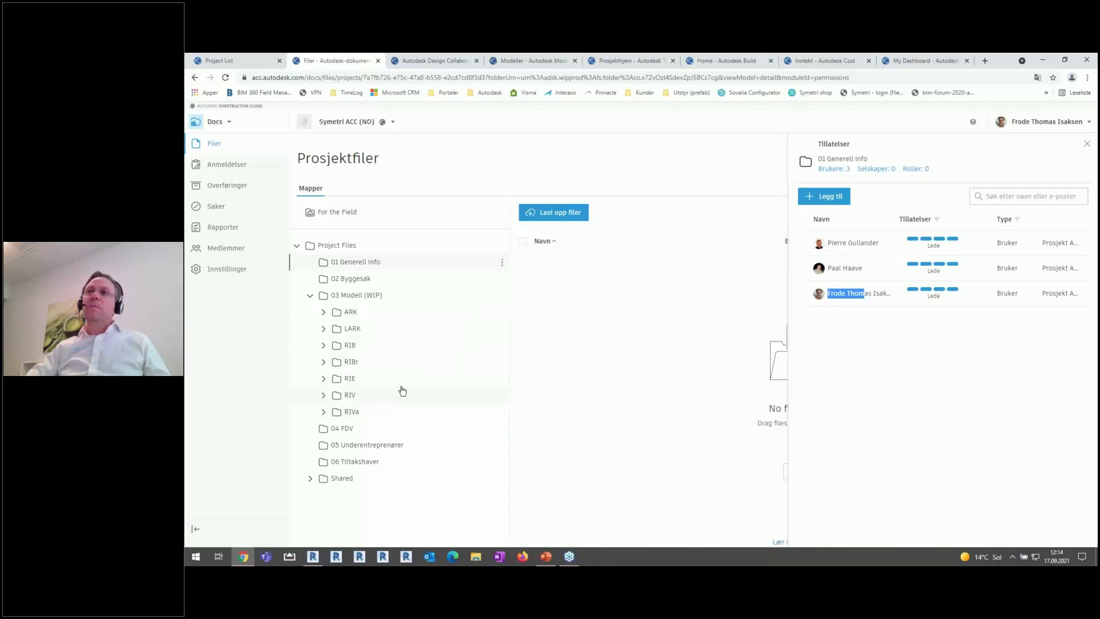
- View the ARK_Trollfjordgata 2021.rvt model from the ARK folder in 3D from several angles and close it
left_click(350, 313)
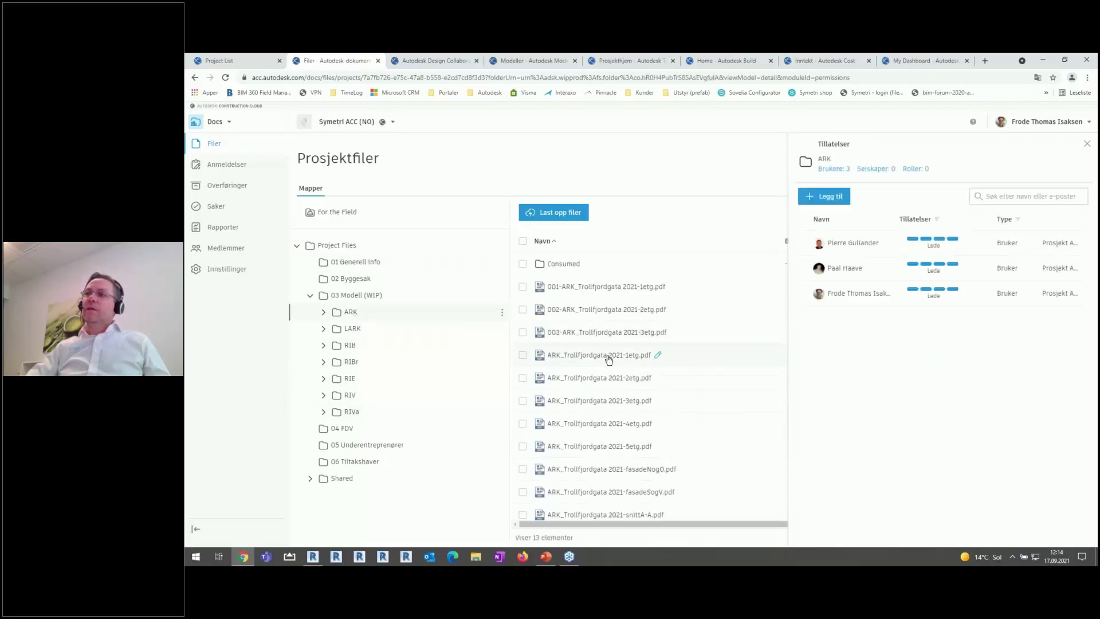
scroll(610, 359, "down", 1)
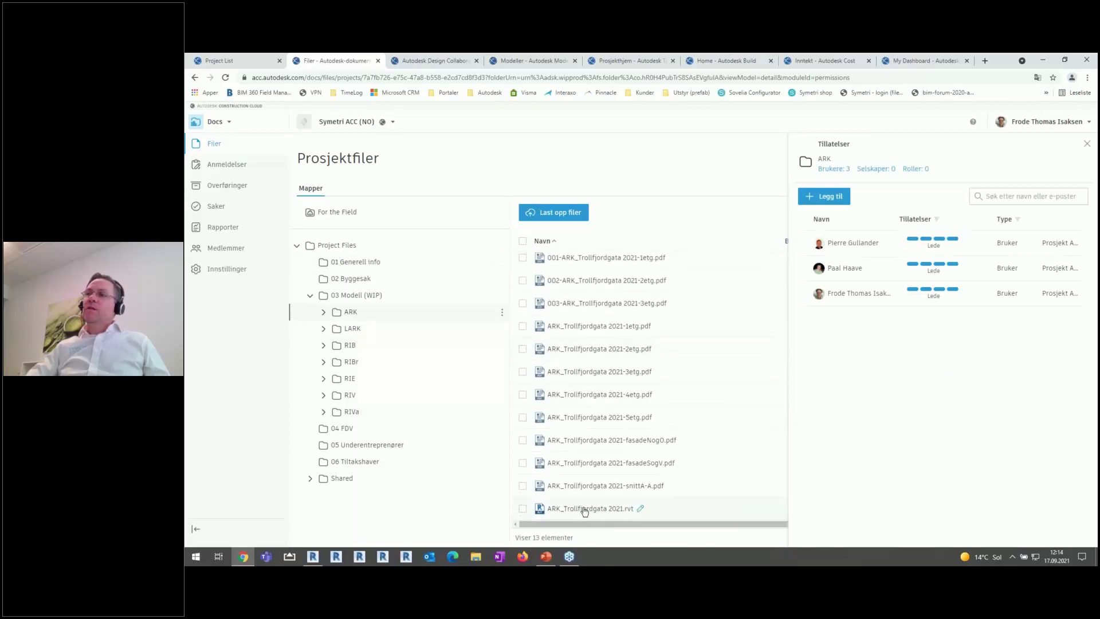
left_click(581, 508)
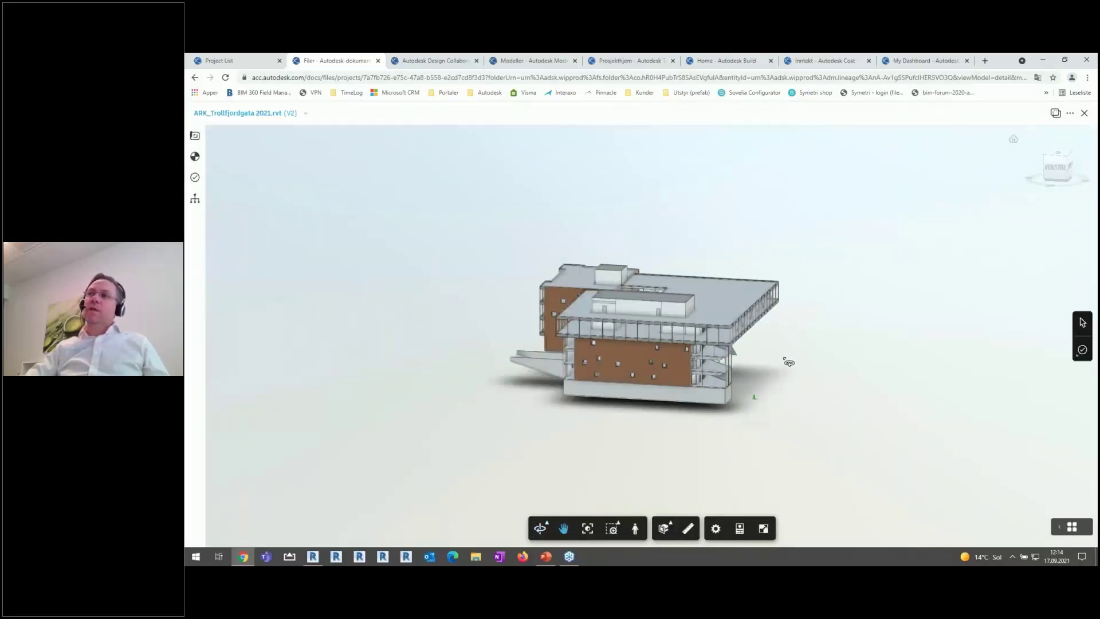
left_click_drag(743, 380, 542, 336)
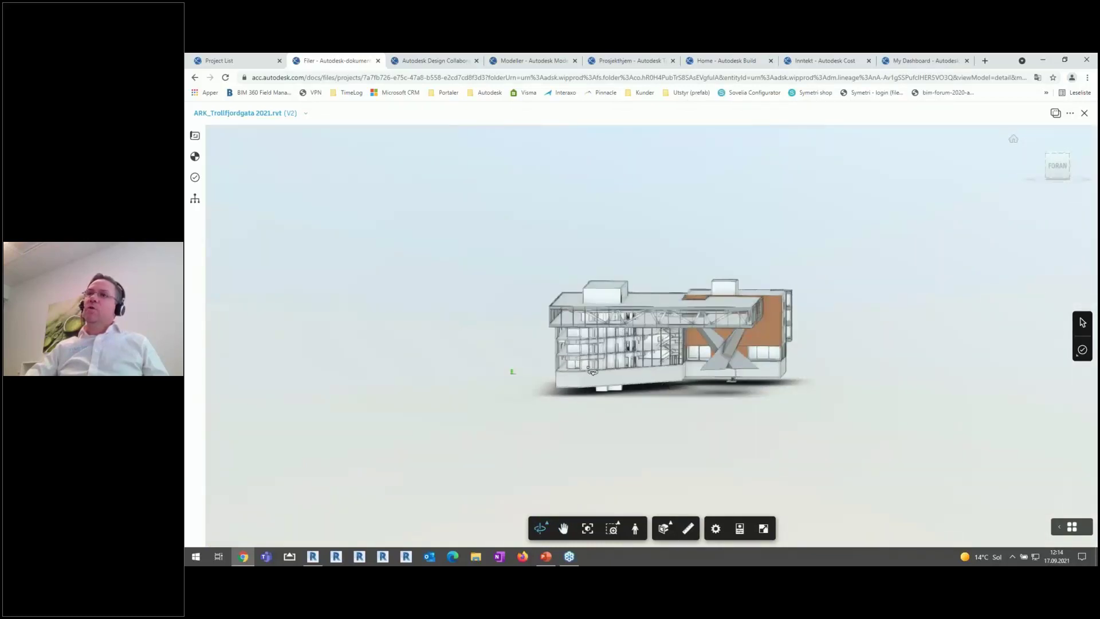
left_click_drag(515, 343, 445, 251)
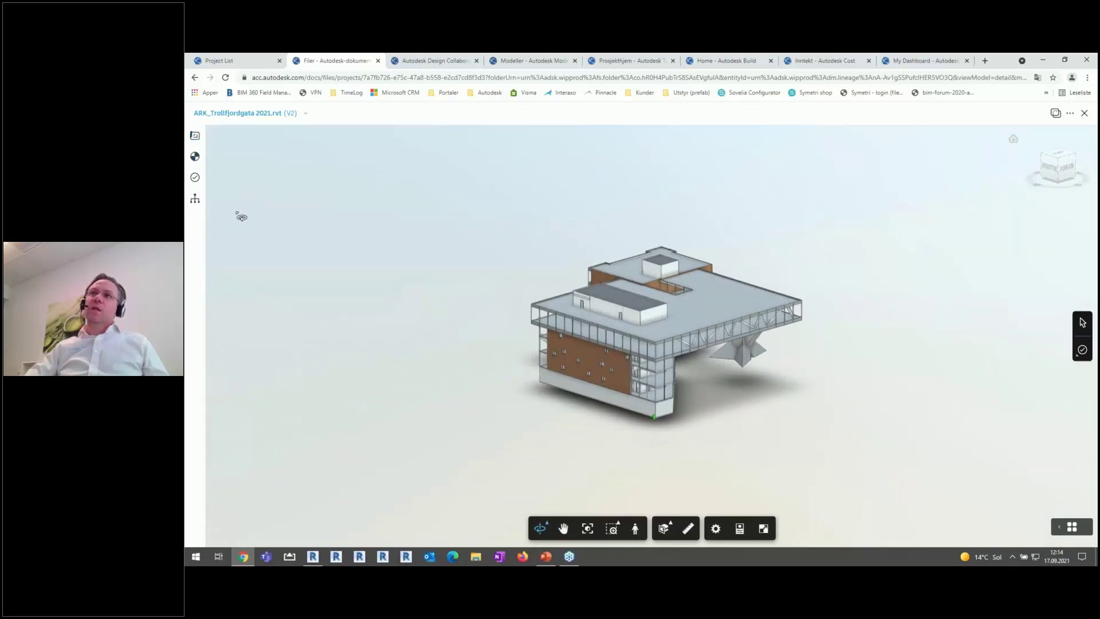
left_click(1084, 115)
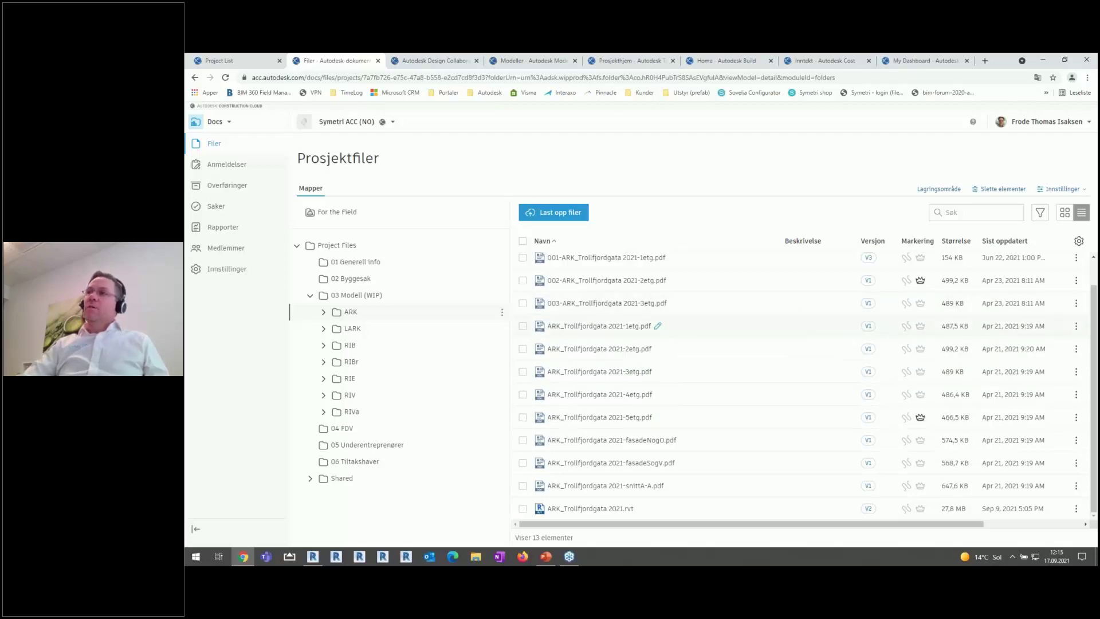
- Inspect the ARK_Trollfjordgata 2021-1etg.pdf drawing and its markup tools, and check the markup indicators in the ARK file list
left_click(585, 325)
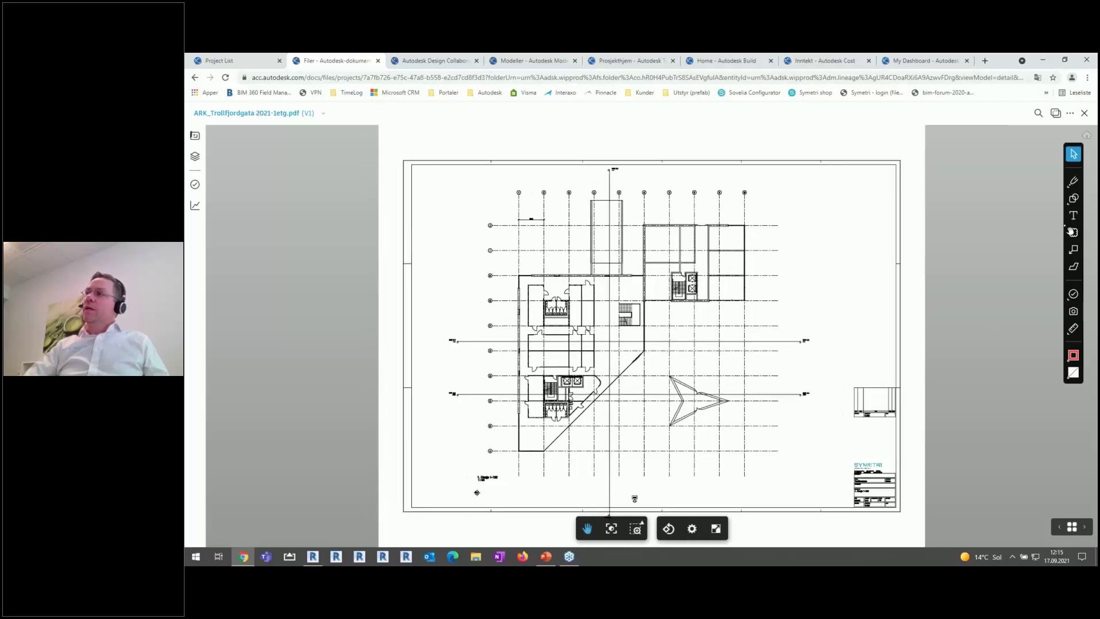
left_click(1071, 329)
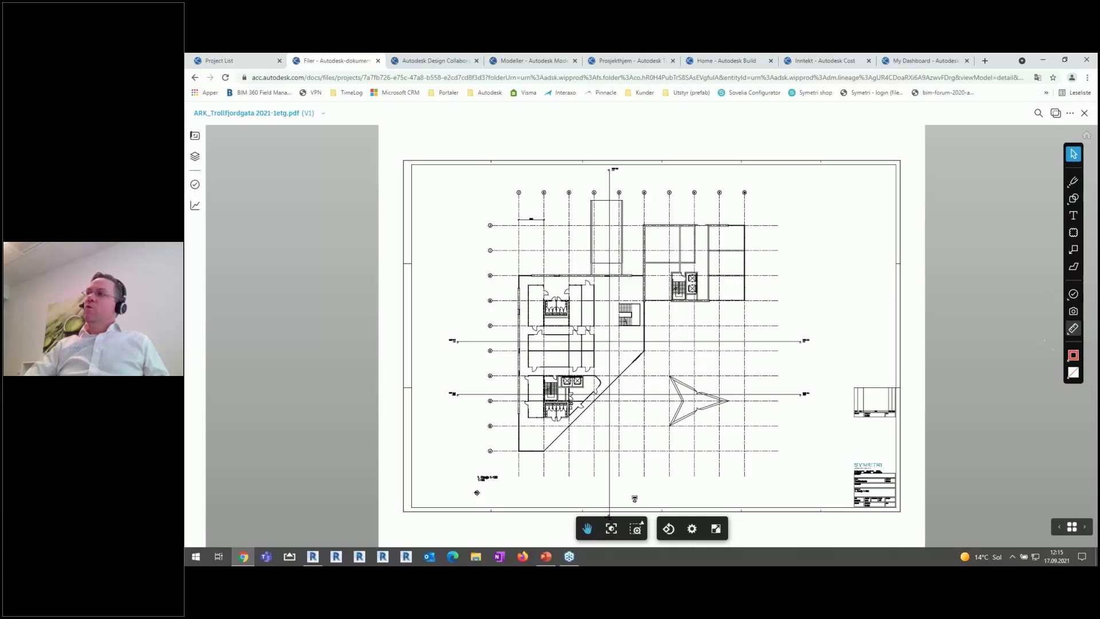
left_click(1074, 232)
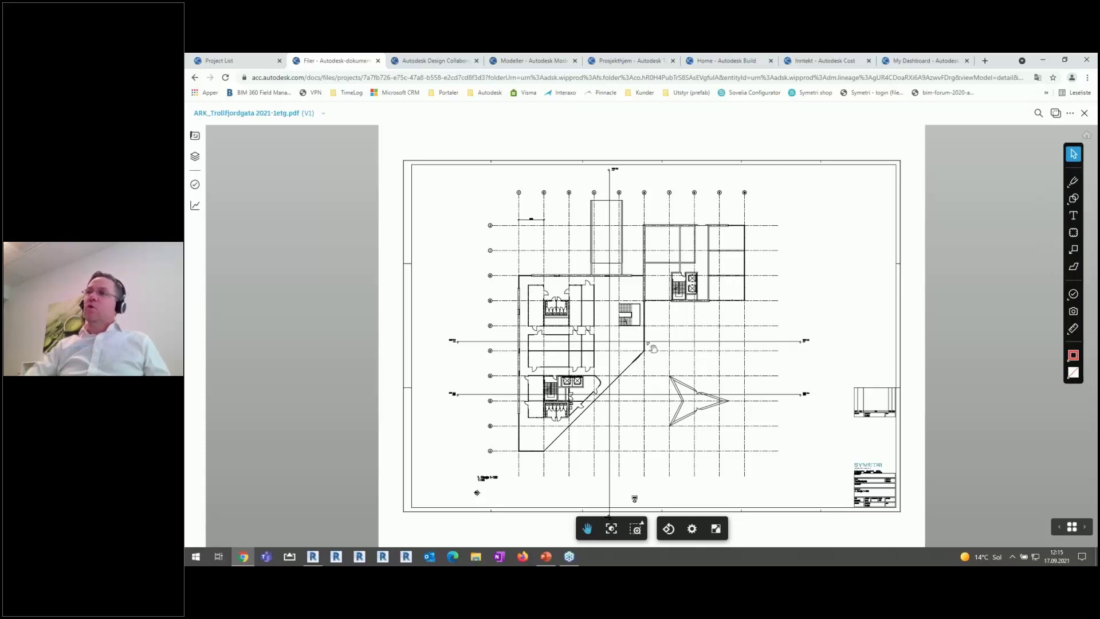
left_click(1086, 115)
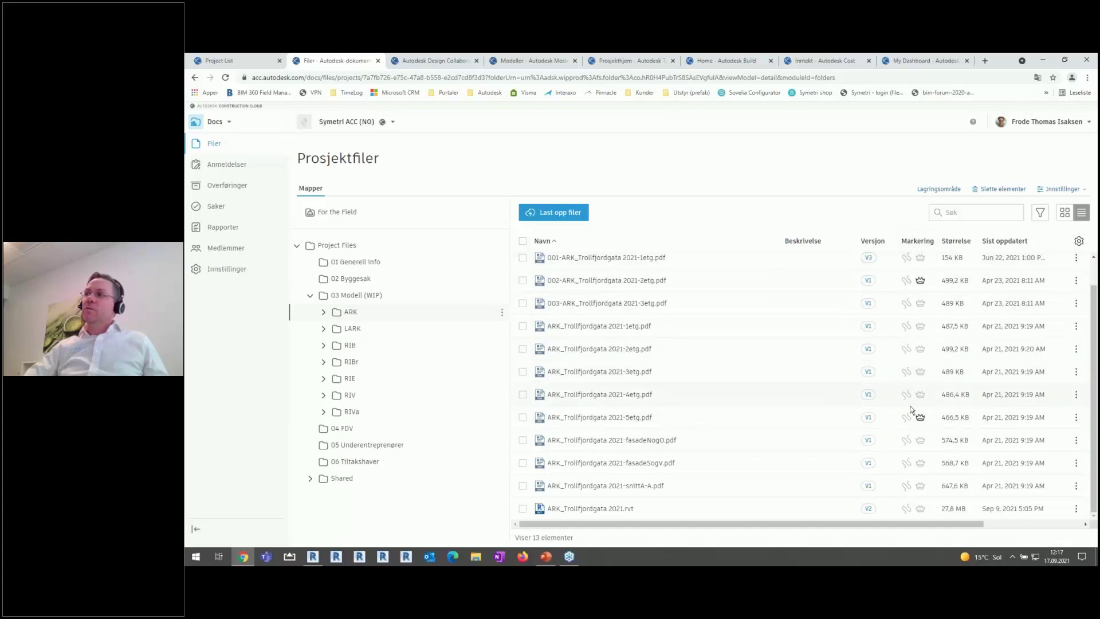
mouse_move(920, 421)
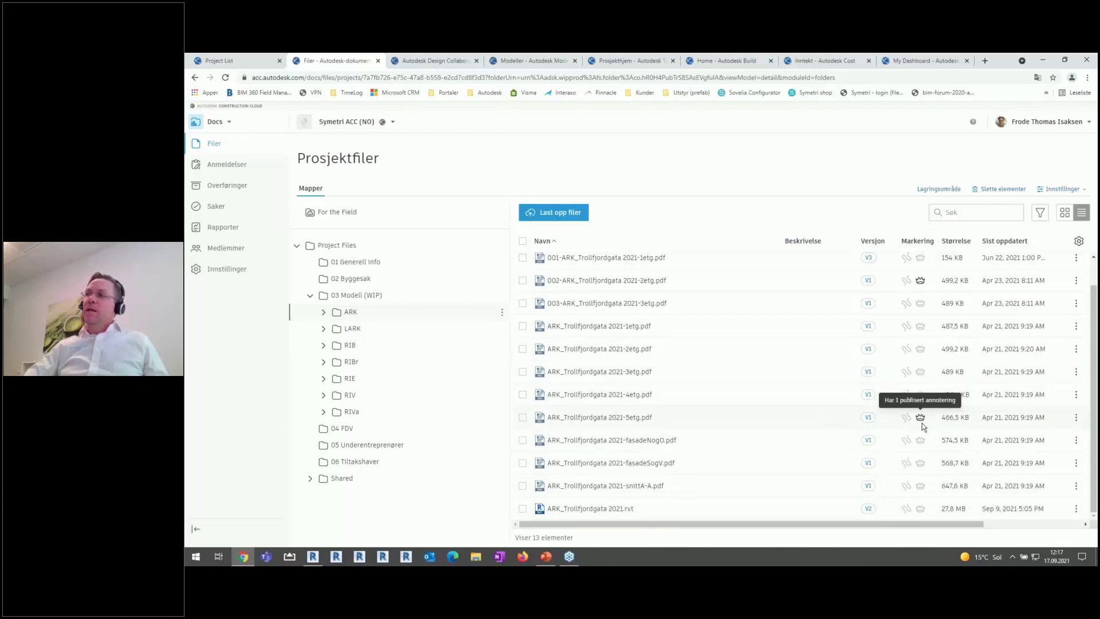
mouse_move(919, 283)
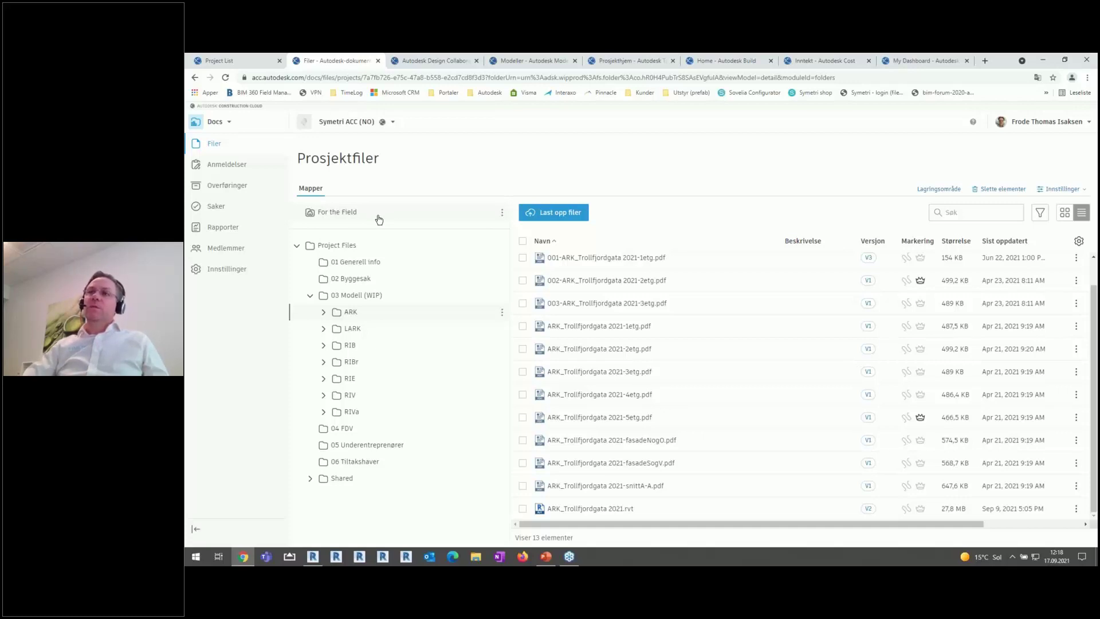
left_click(218, 146)
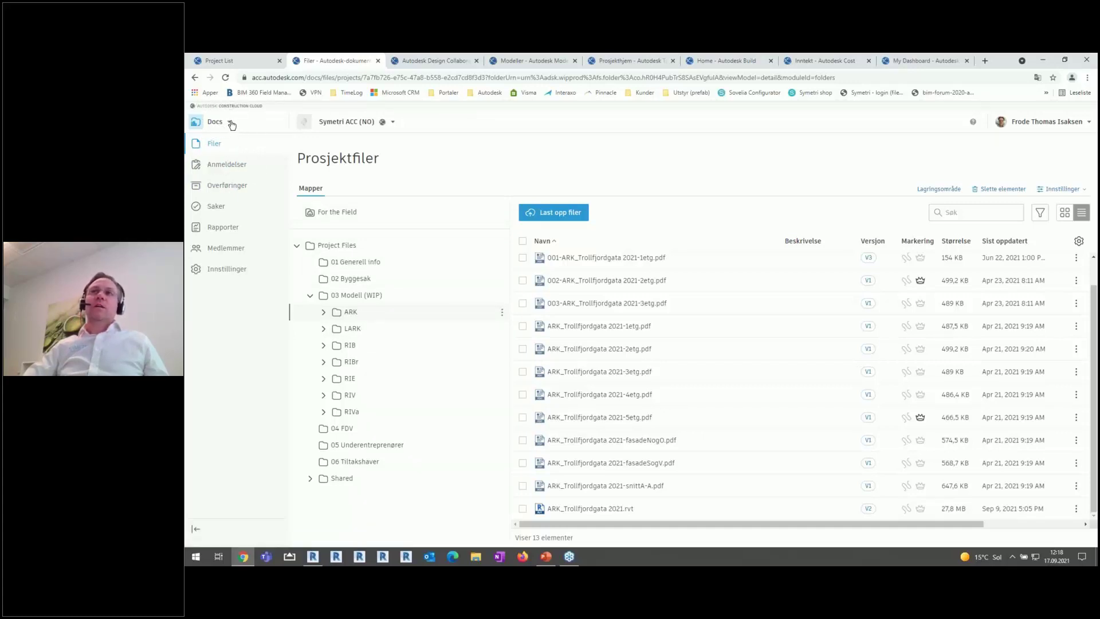
left_click(230, 123)
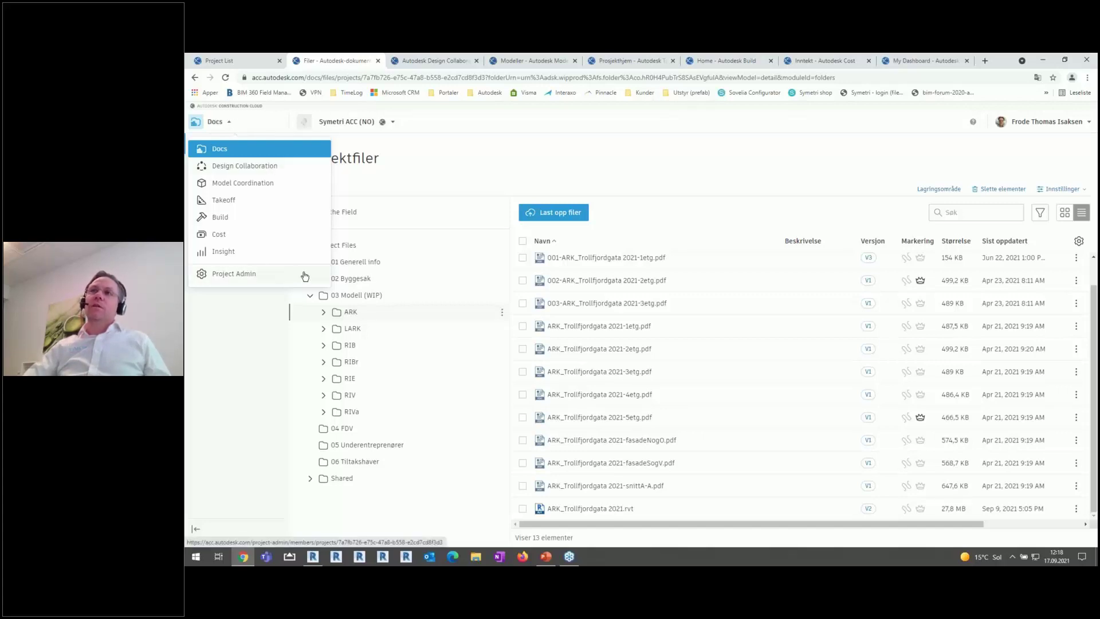
left_click(424, 160)
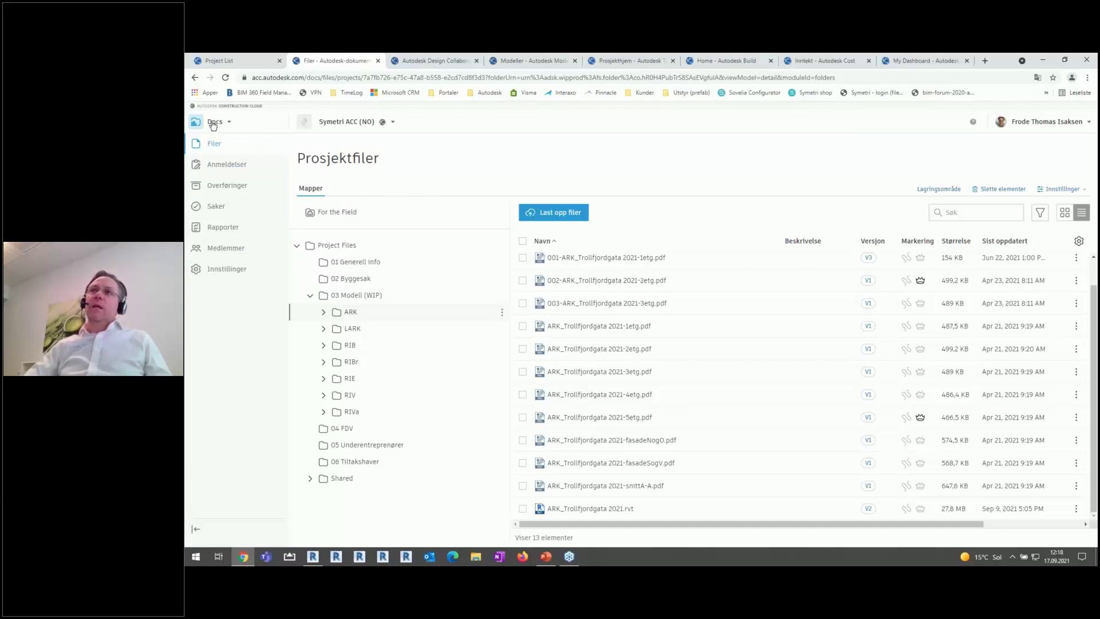
left_click(229, 271)
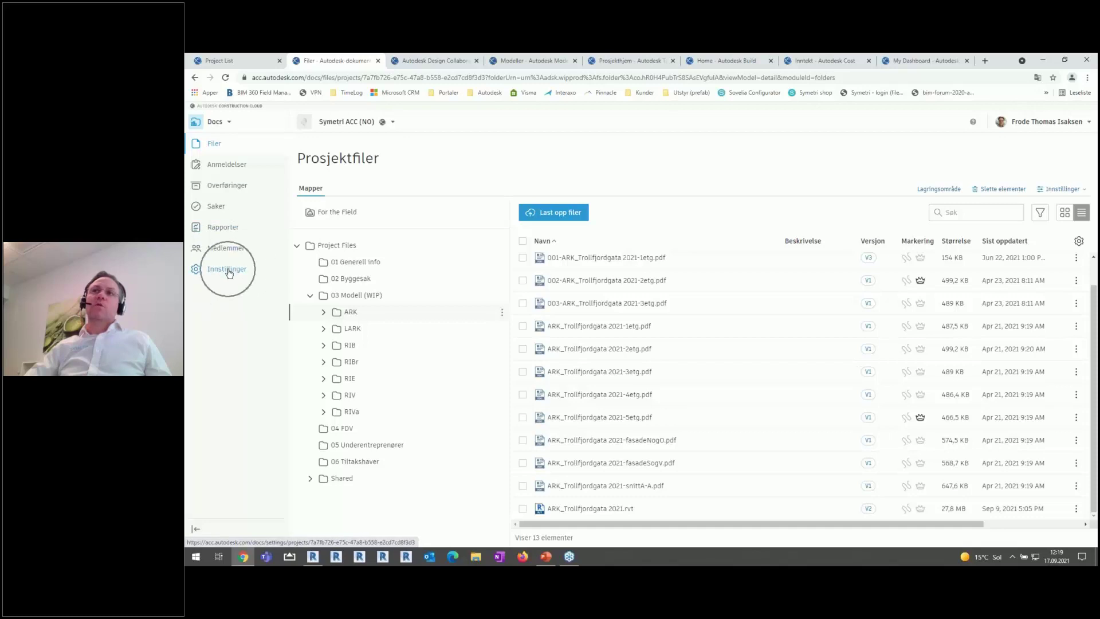
left_click(229, 272)
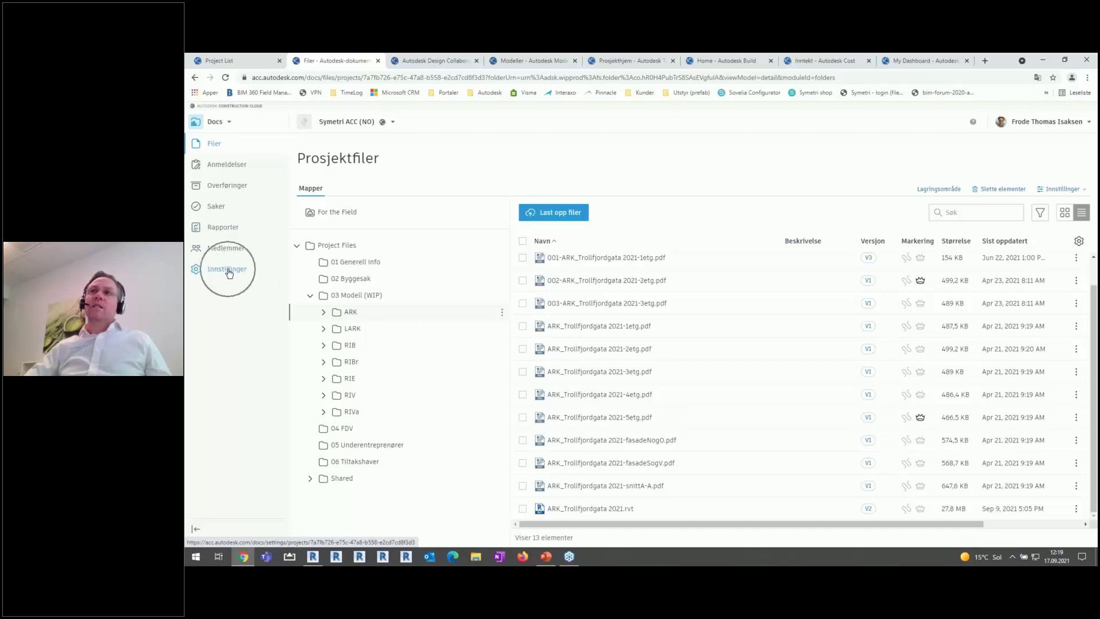
left_click(231, 123)
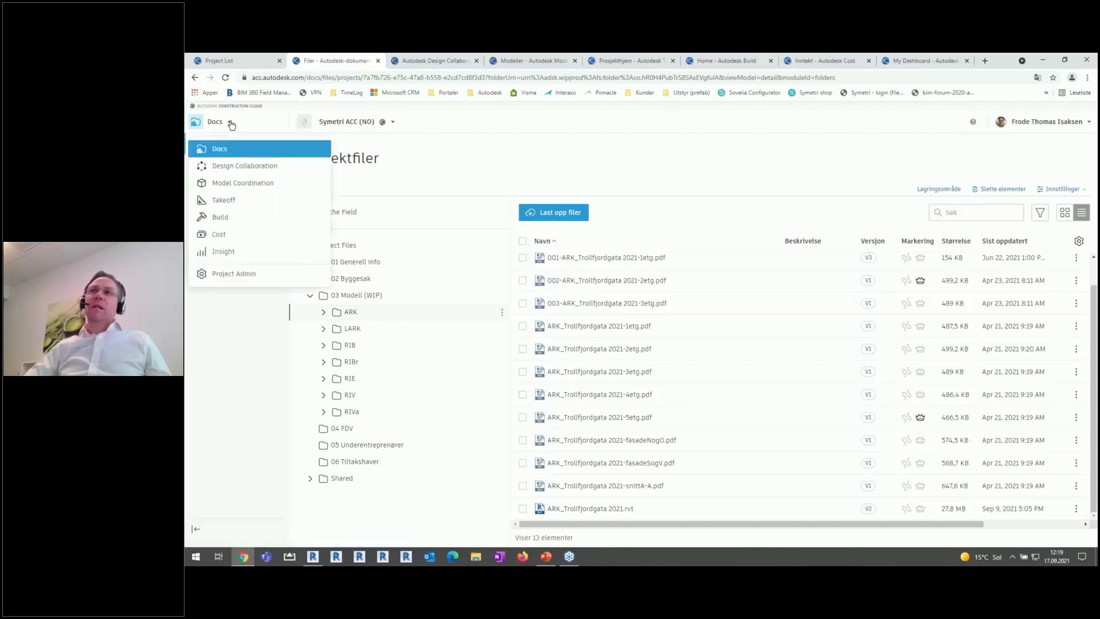
left_click(257, 332)
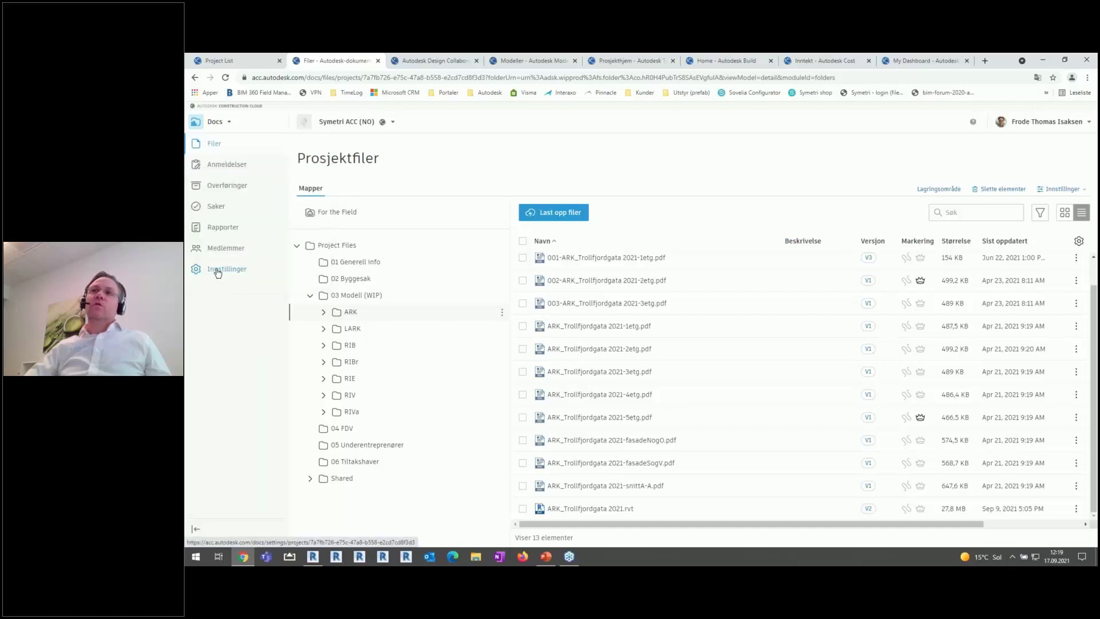
- Open the project's issues list (Saker) in Docs
left_click(216, 212)
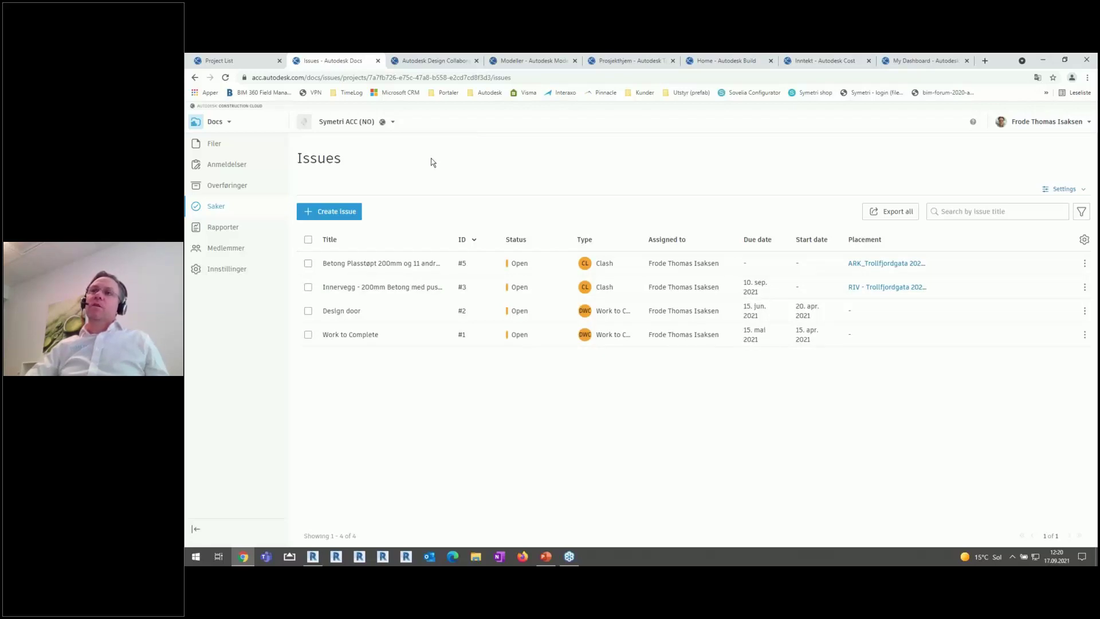
left_click(230, 124)
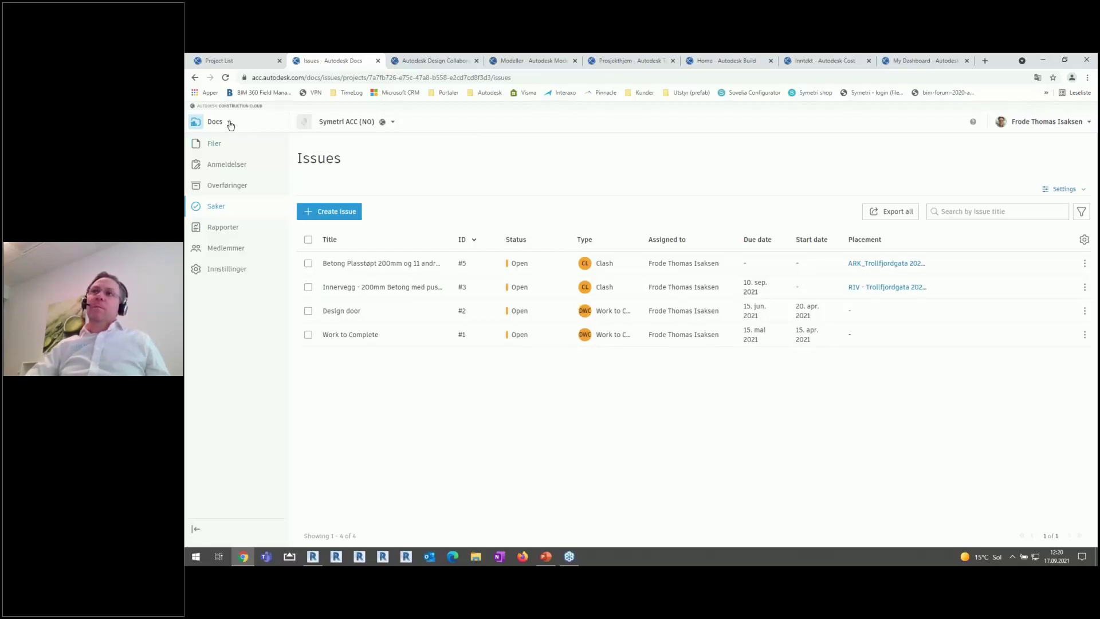
- Review the available project modules and browse the list of other projects, staying on the Symetri ACC (NO) issues page
left_click(230, 124)
left_click(229, 125)
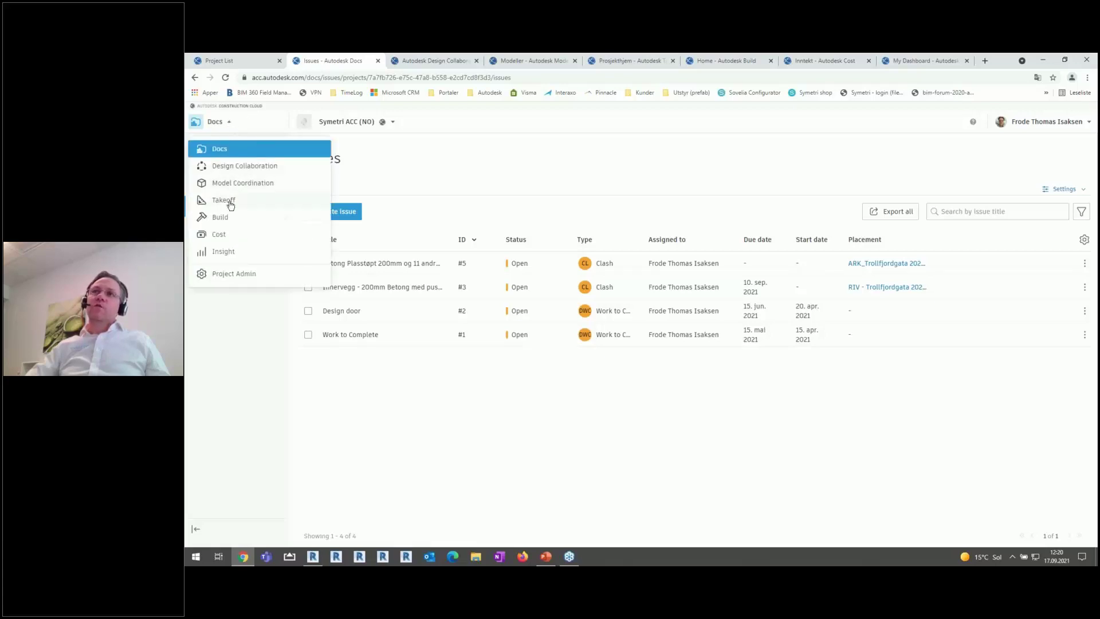
left_click(354, 138)
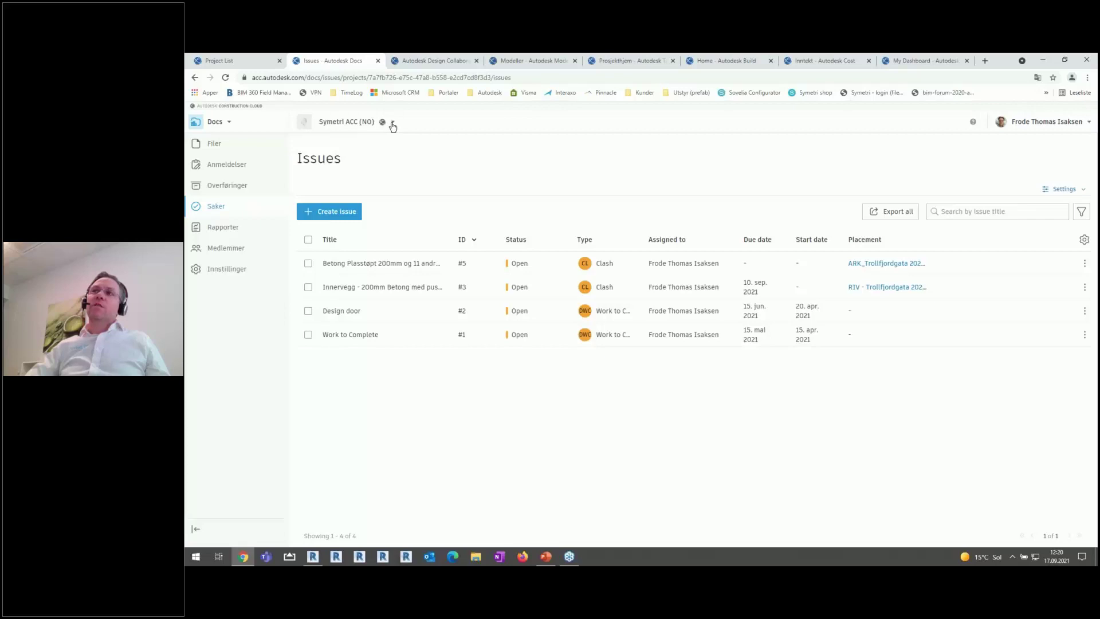
left_click(392, 123)
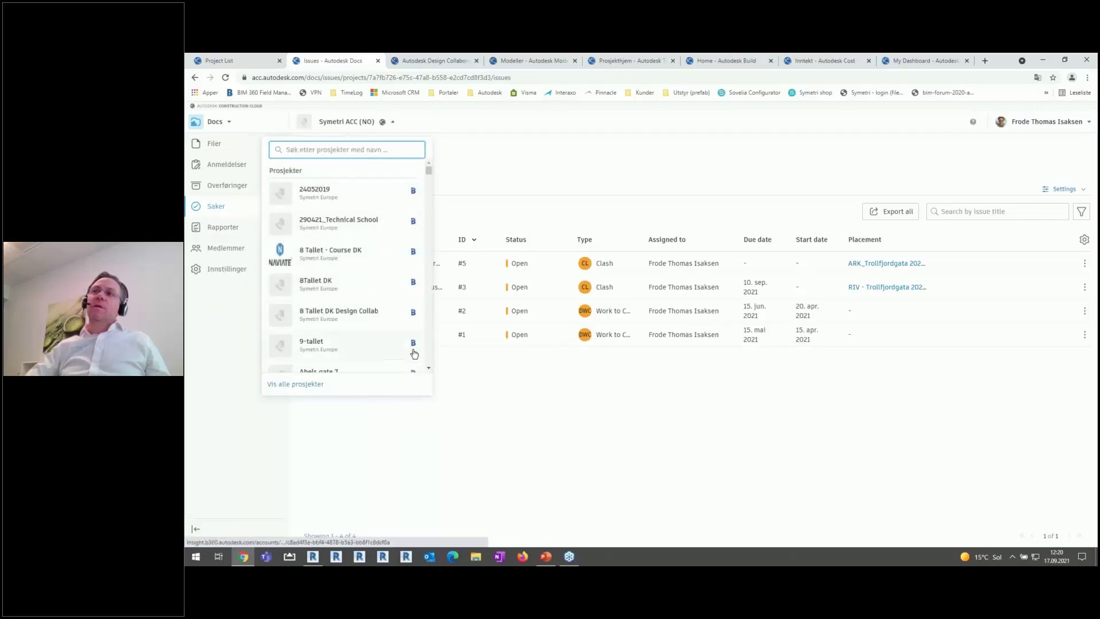
scroll(431, 173, "down", 7)
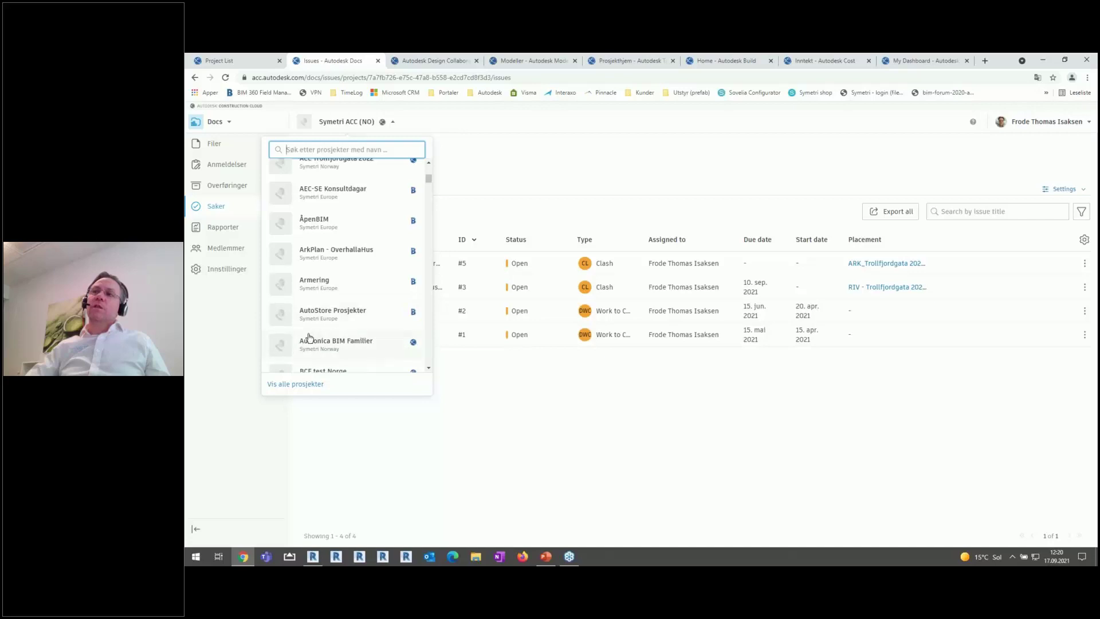
left_click(463, 163)
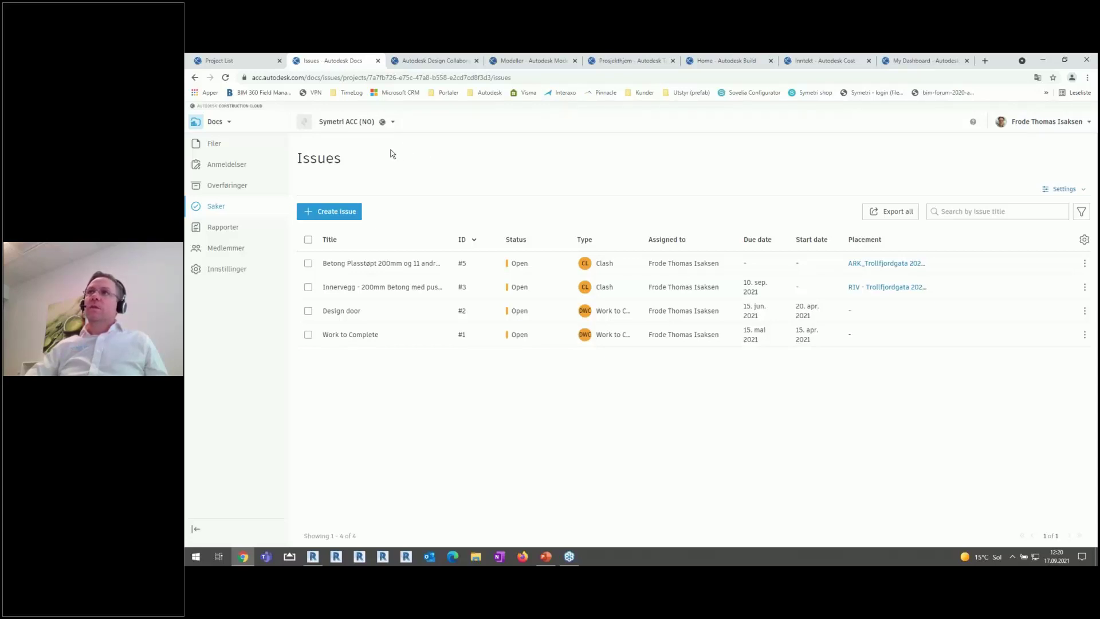
left_click(231, 123)
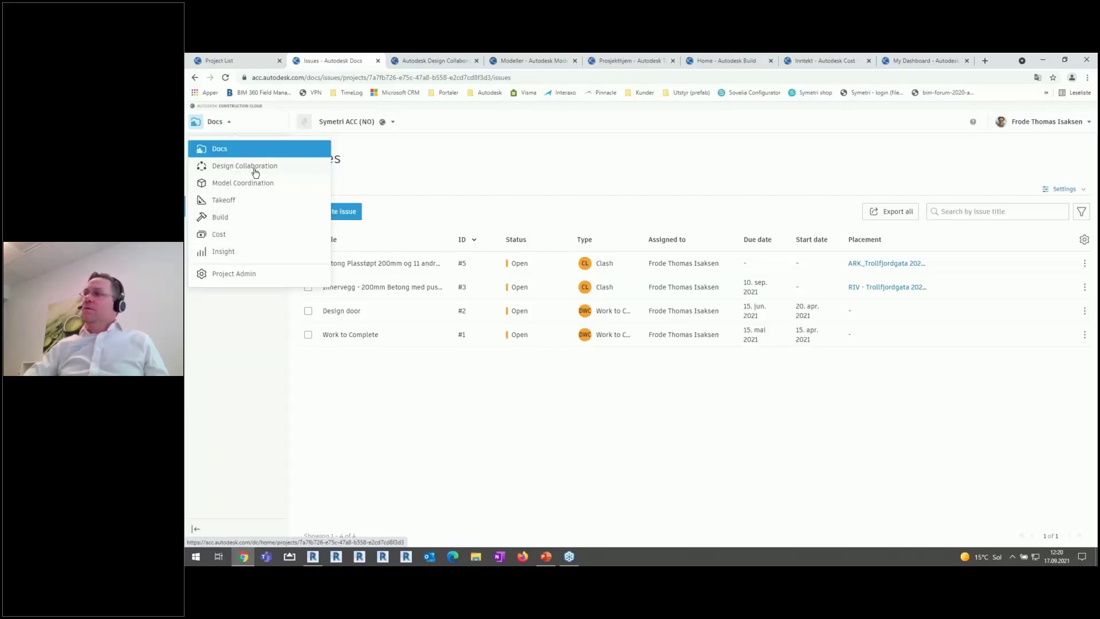
left_click(393, 164)
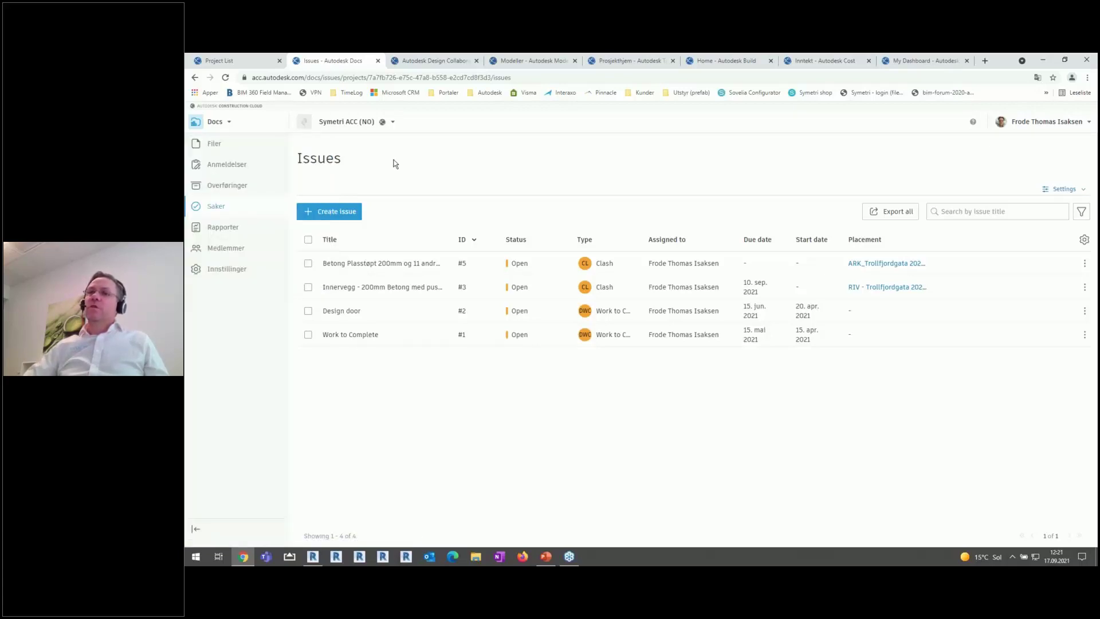
- Switch to Design Collaboration, expand the team timeline and show the ARK team's models
left_click(421, 61)
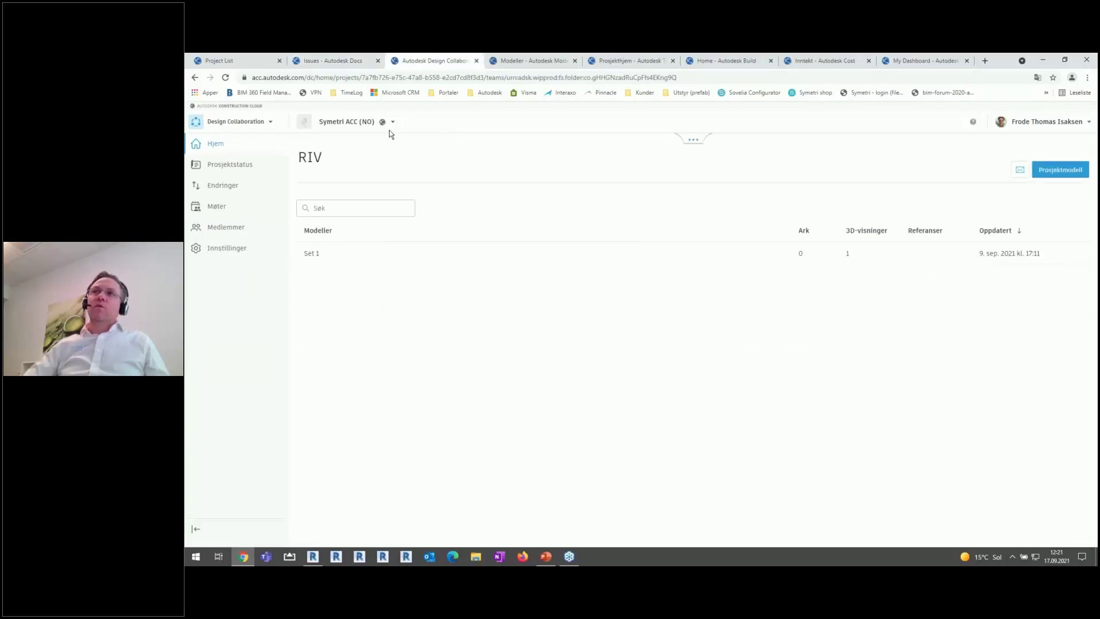
left_click(239, 127)
left_click(240, 127)
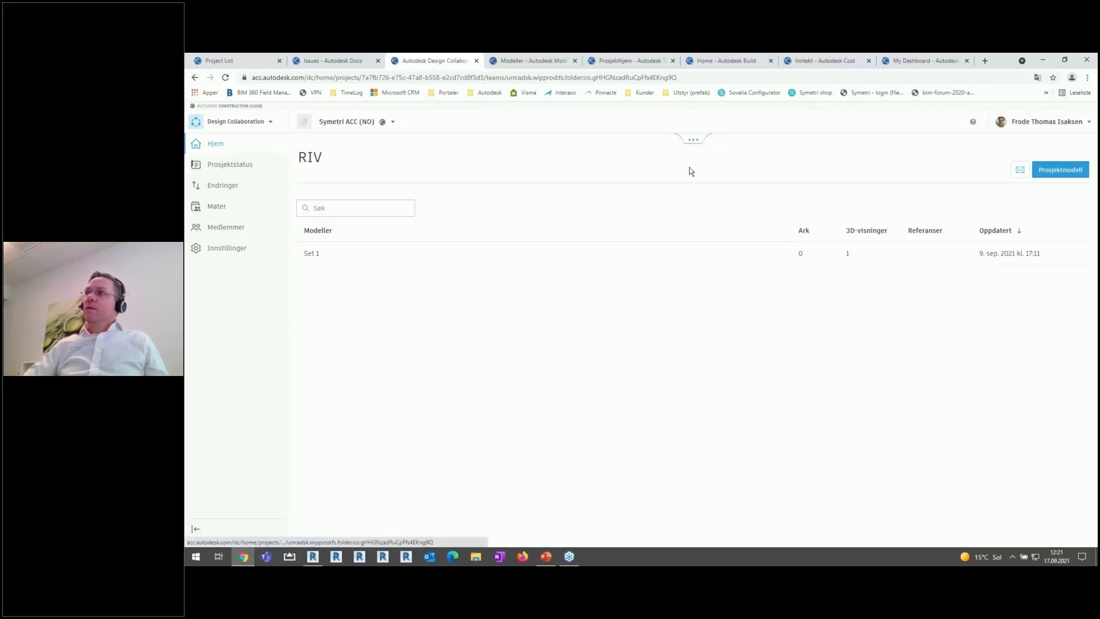
left_click(695, 142)
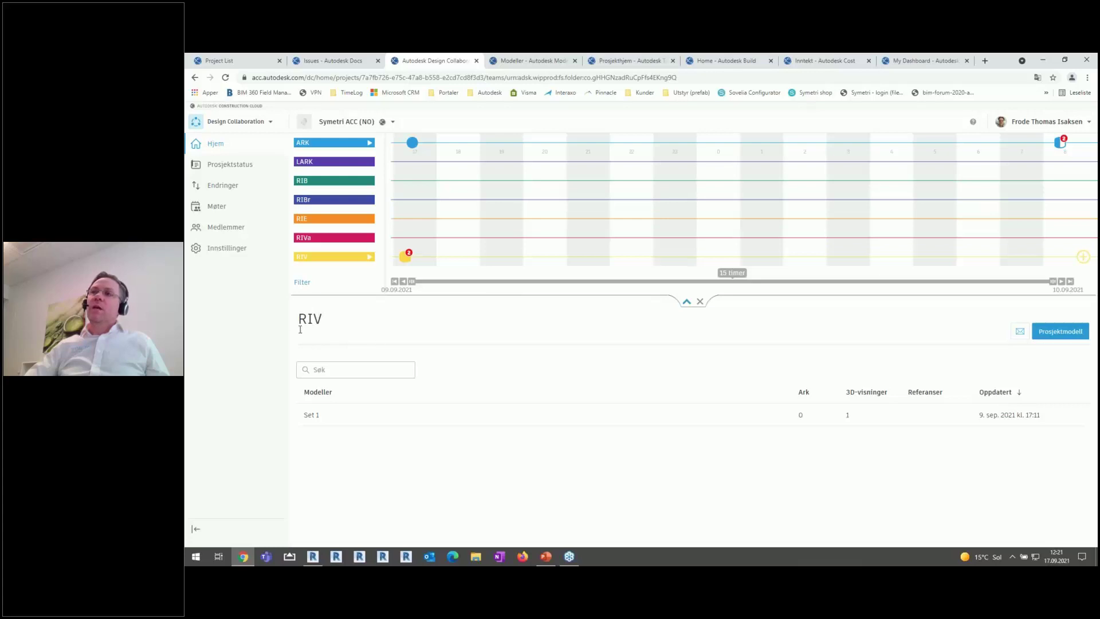
left_click(326, 143)
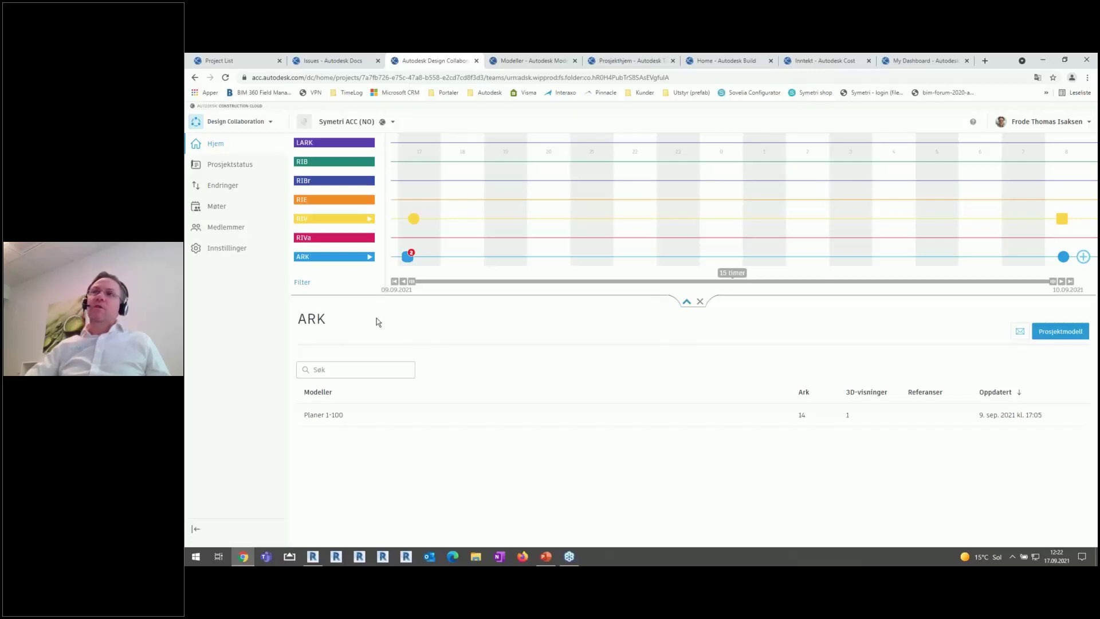
- Open the changes page (Endringer) and switch the active team to RIV
left_click(223, 187)
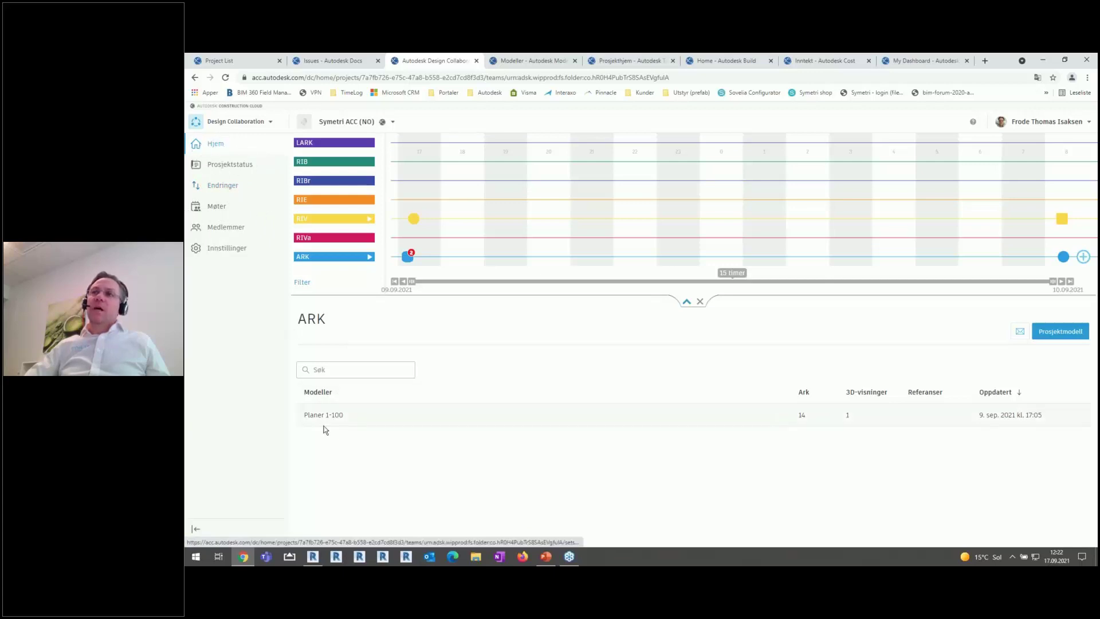
left_click(221, 186)
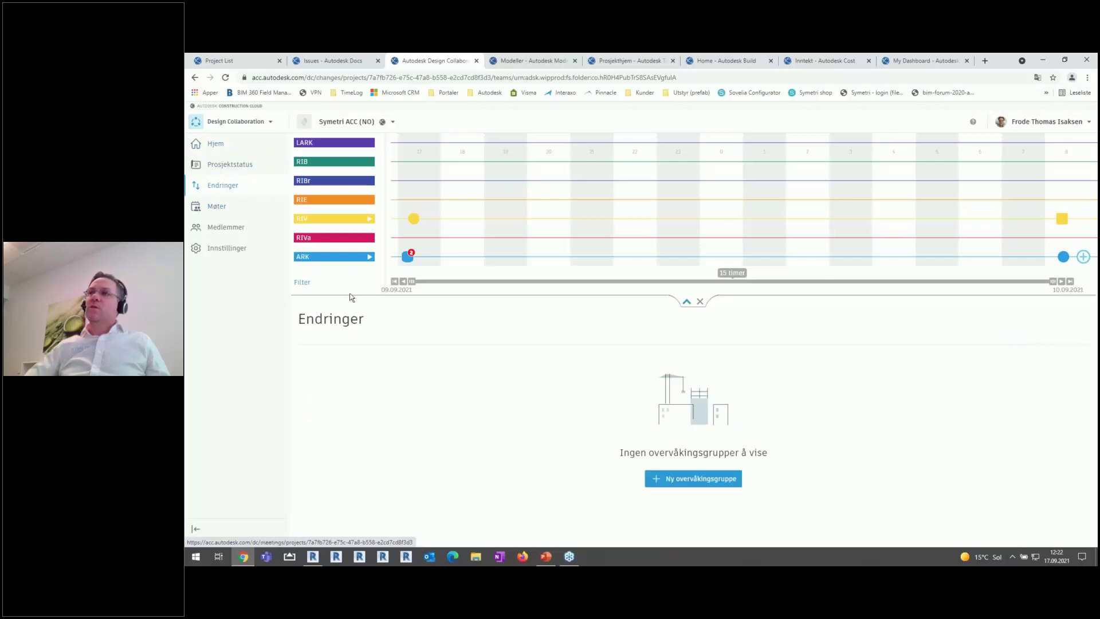
left_click(322, 220)
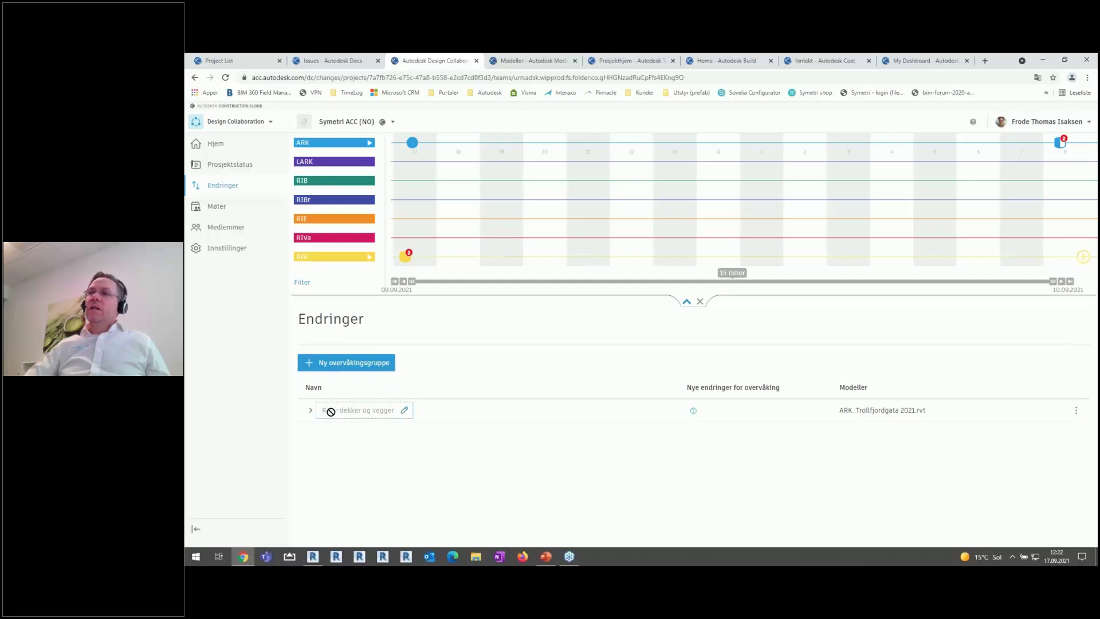
- Open the RIV - dekker og vegger watch group for editing, review its monitored ARK model categories, and close it without changes
left_click(1075, 410)
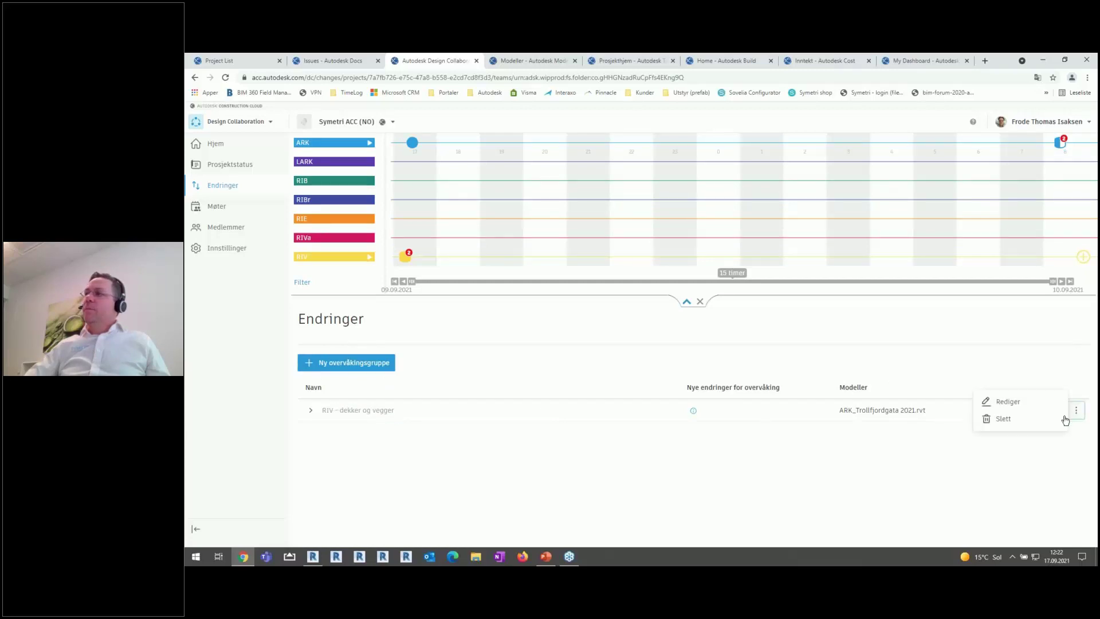
left_click(1003, 401)
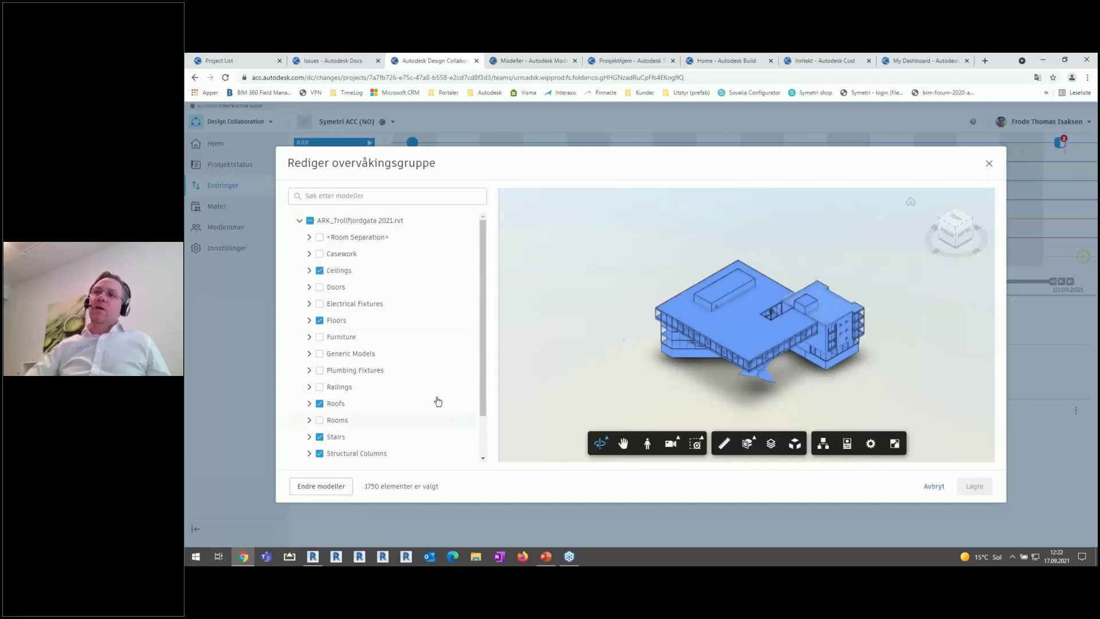
scroll(483, 376, "down", 2)
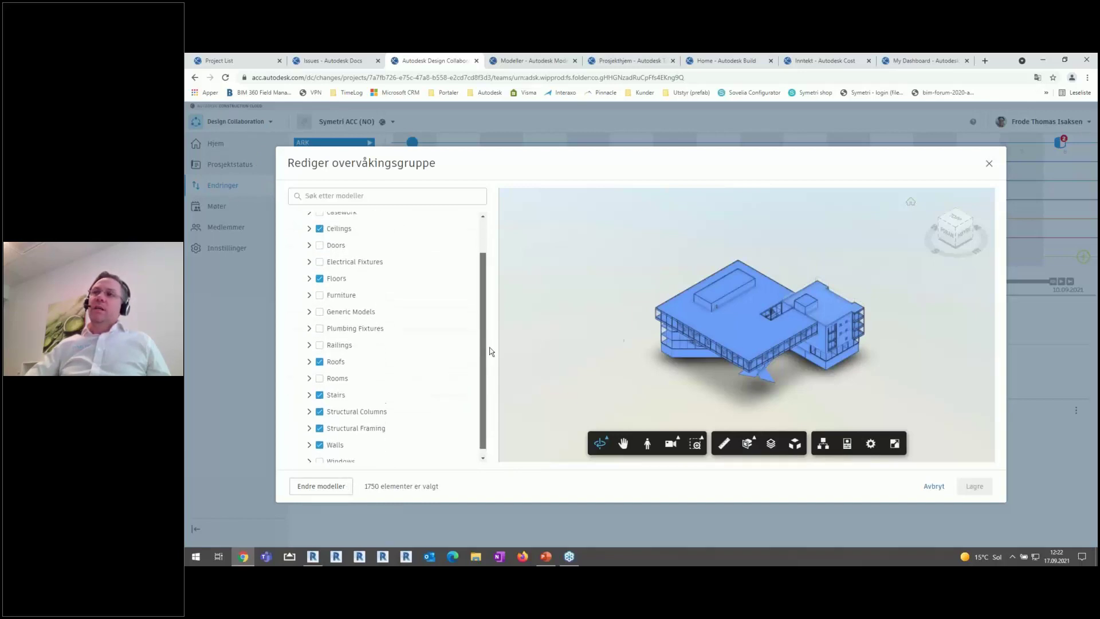
scroll(491, 351, "up", 2)
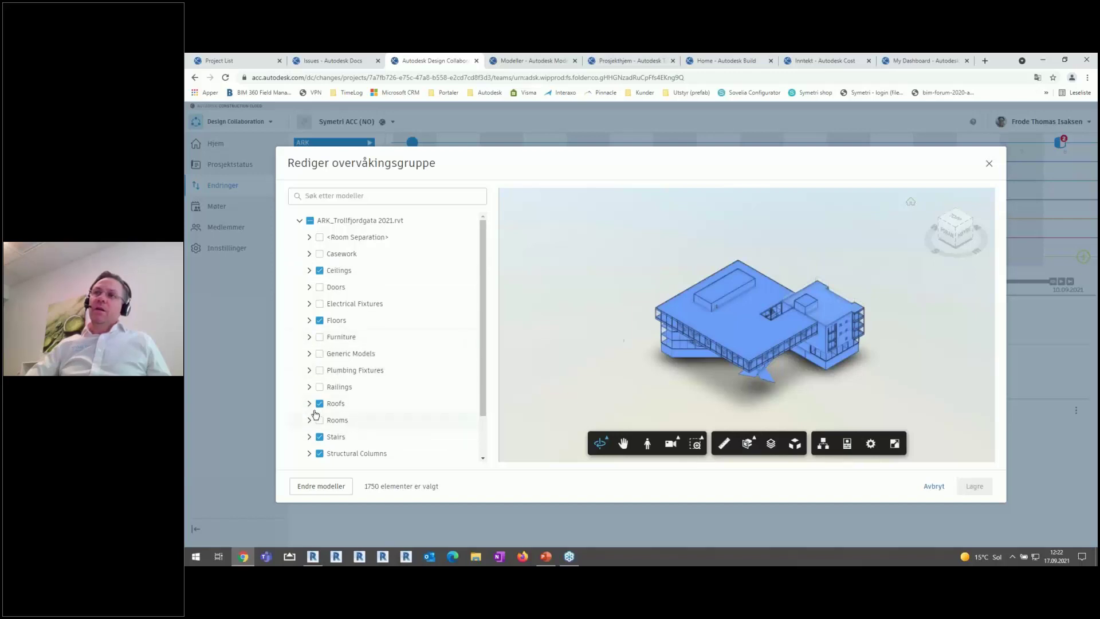
scroll(355, 410, "down", 2)
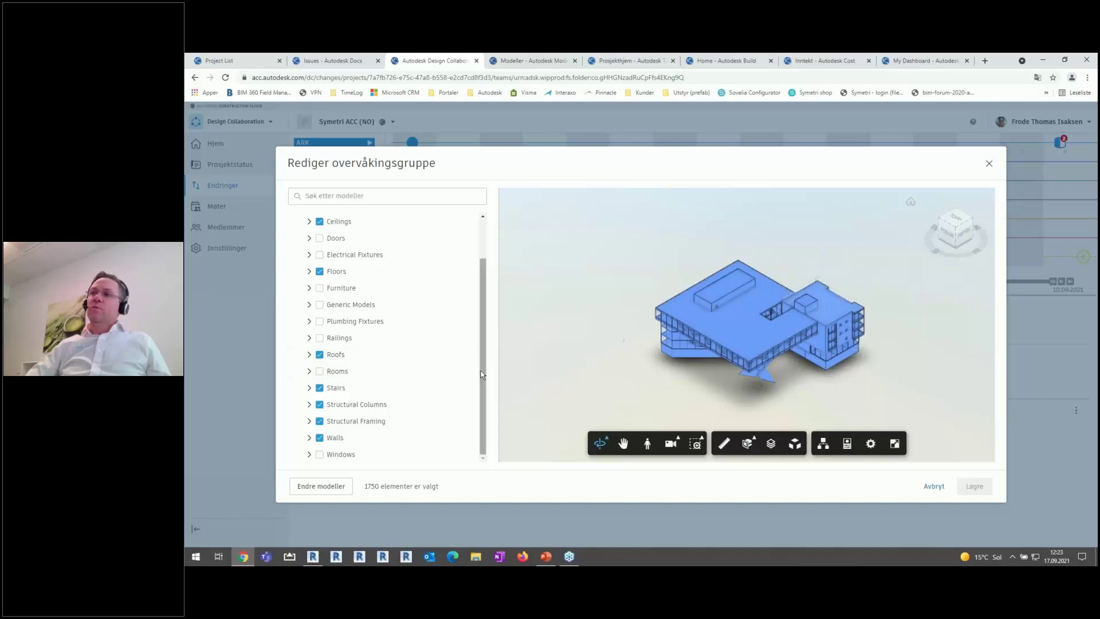
left_click_drag(484, 373, 488, 323)
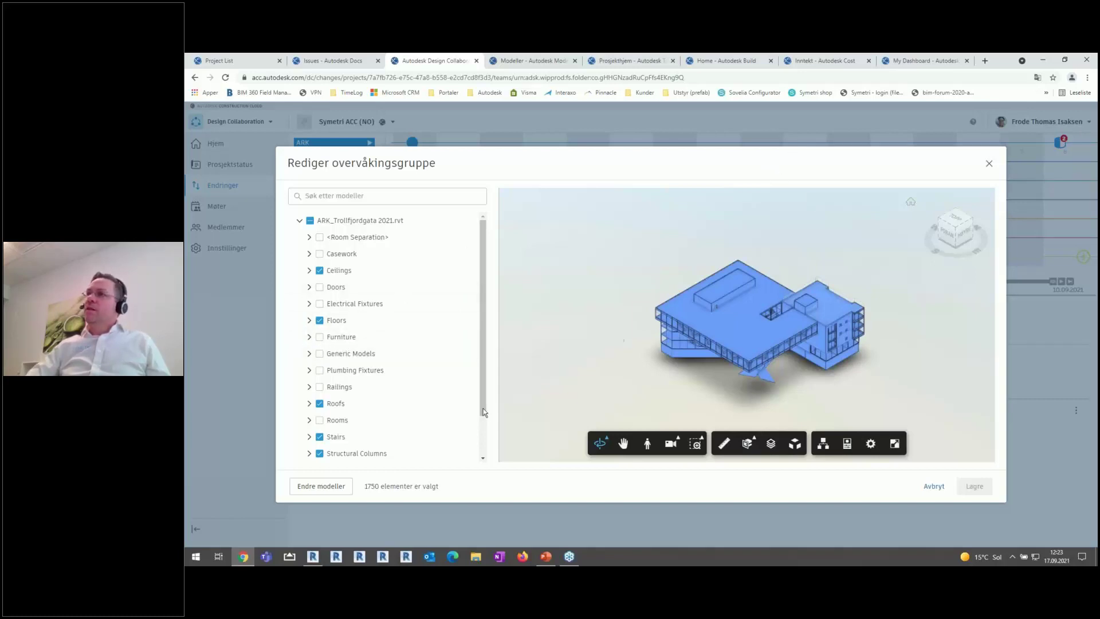
left_click(989, 166)
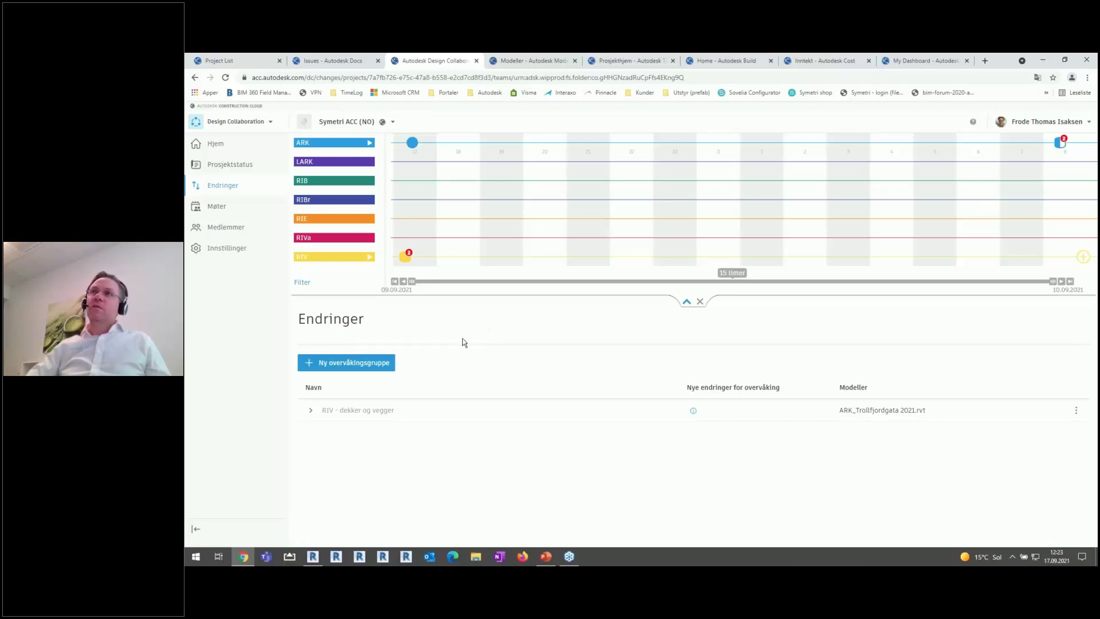
- Switch to Model Coordination, look over the coordinated models and open the clash matrix (Kollisjoner)
left_click(526, 59)
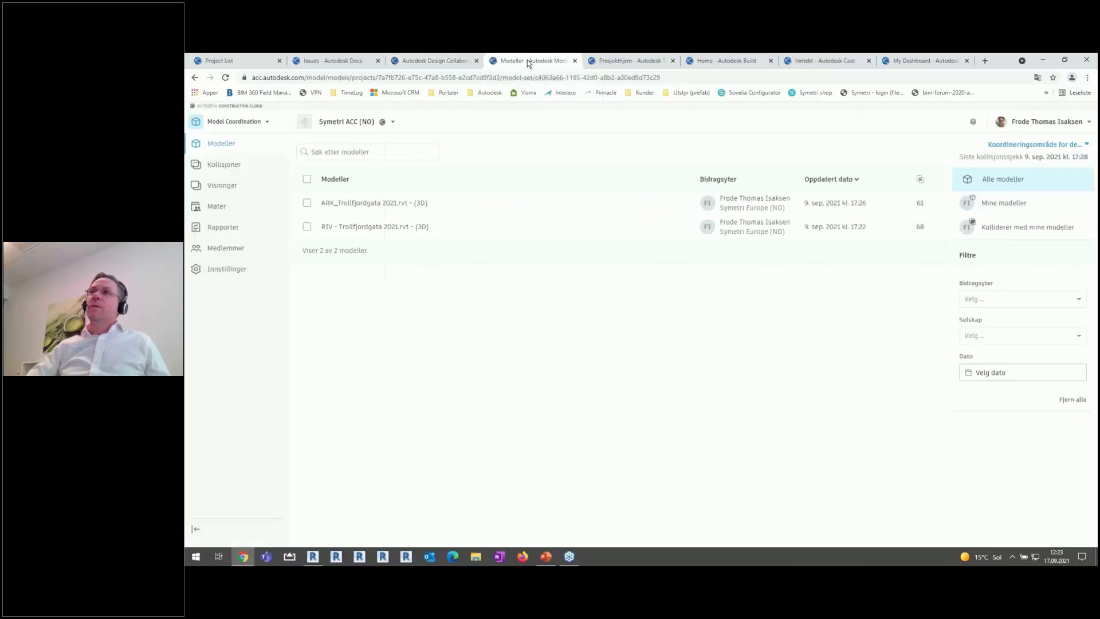
left_click(266, 122)
left_click(266, 123)
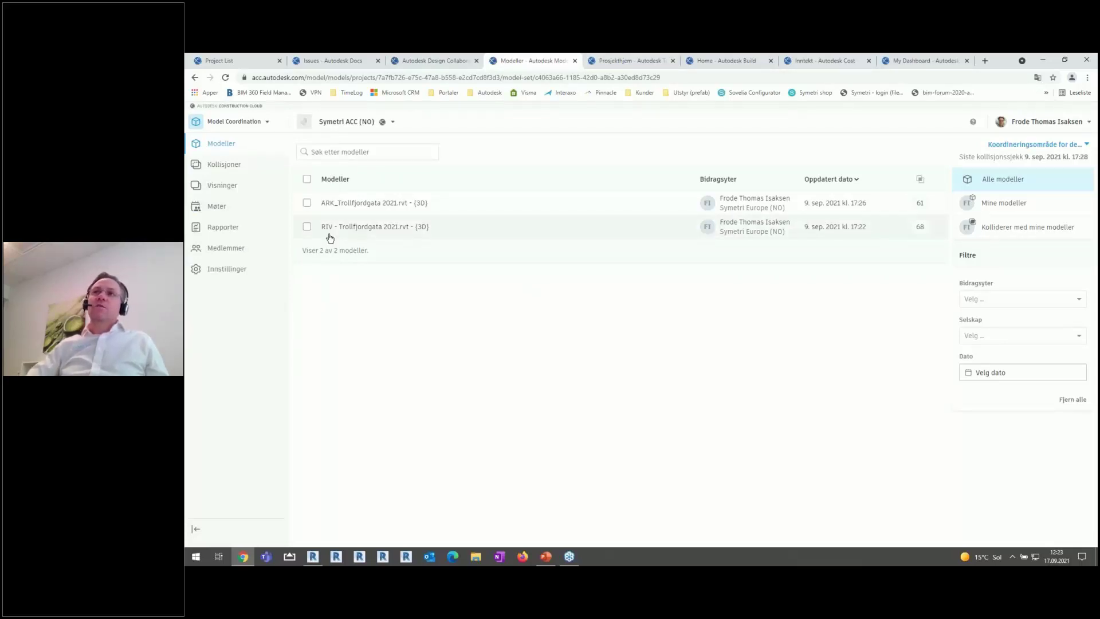
left_click(227, 166)
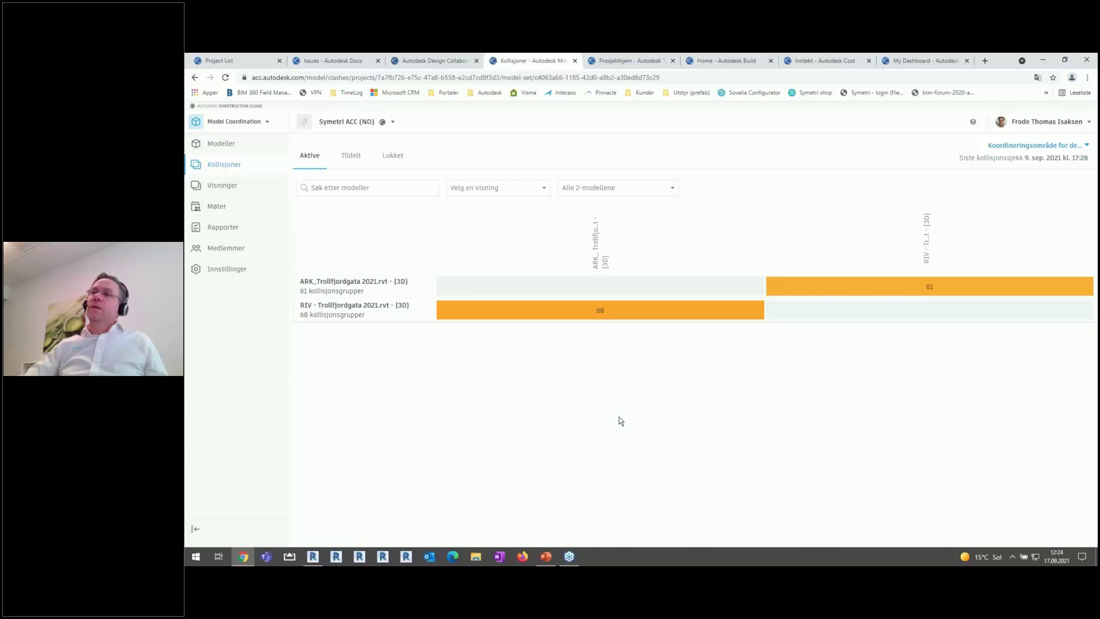
- Open the clashes of the RIV model against the ARK model in 3D and turn off ghosting of hidden objects
left_click(575, 312)
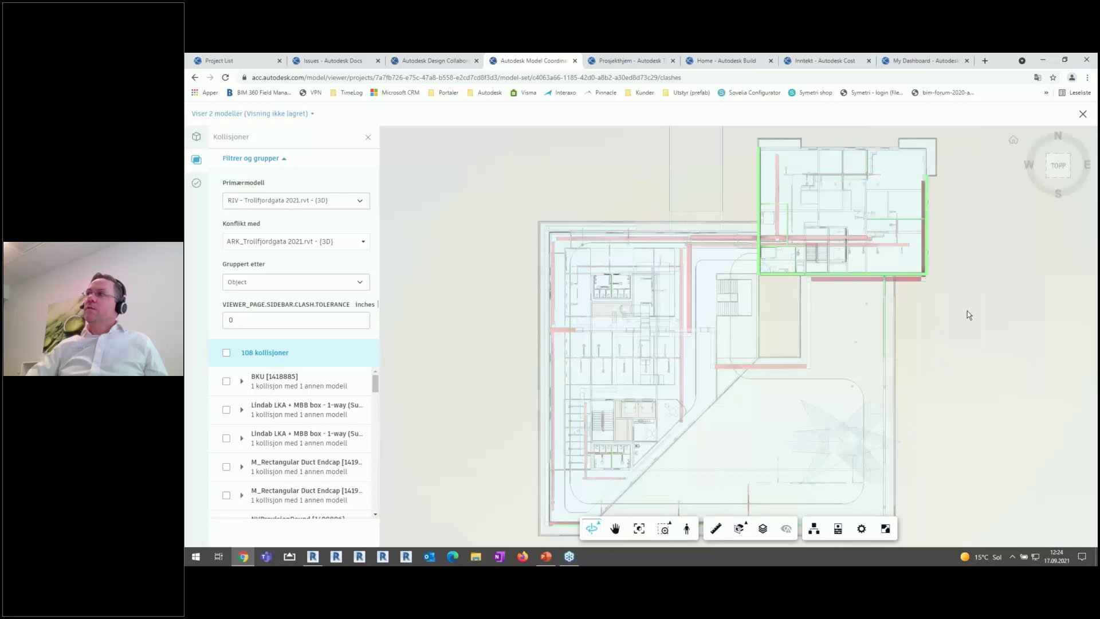
left_click(1061, 175)
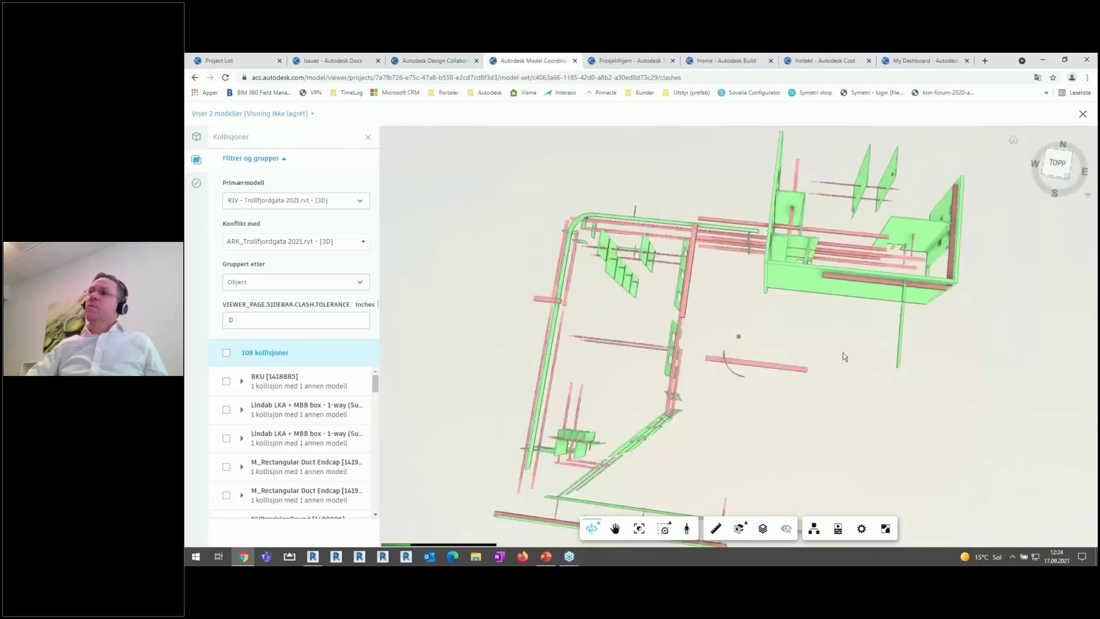
left_click(858, 534)
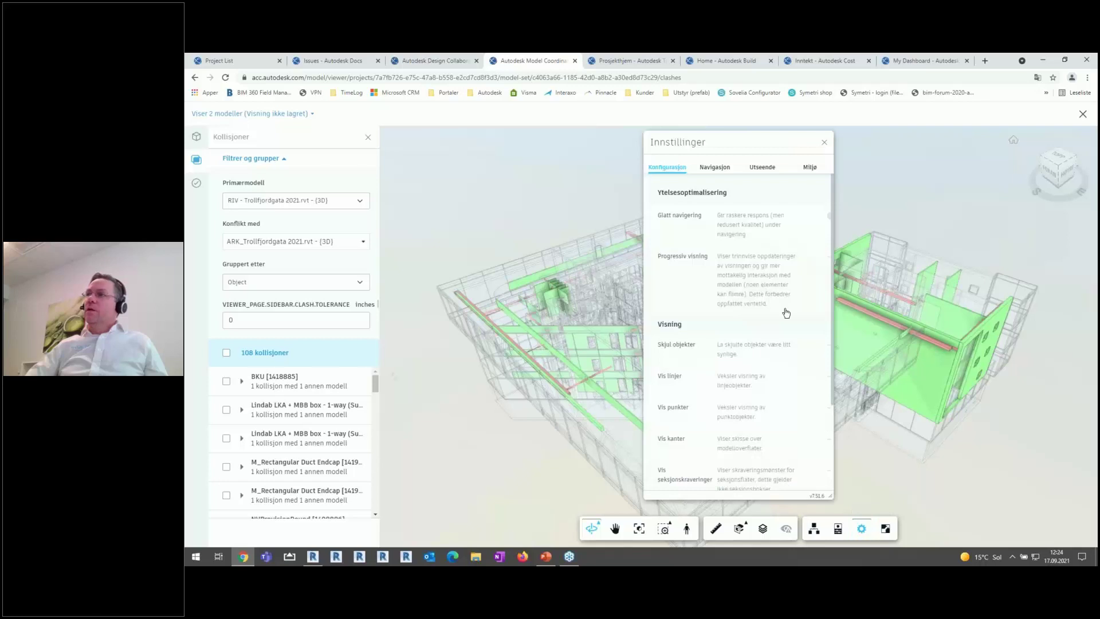
left_click(823, 347)
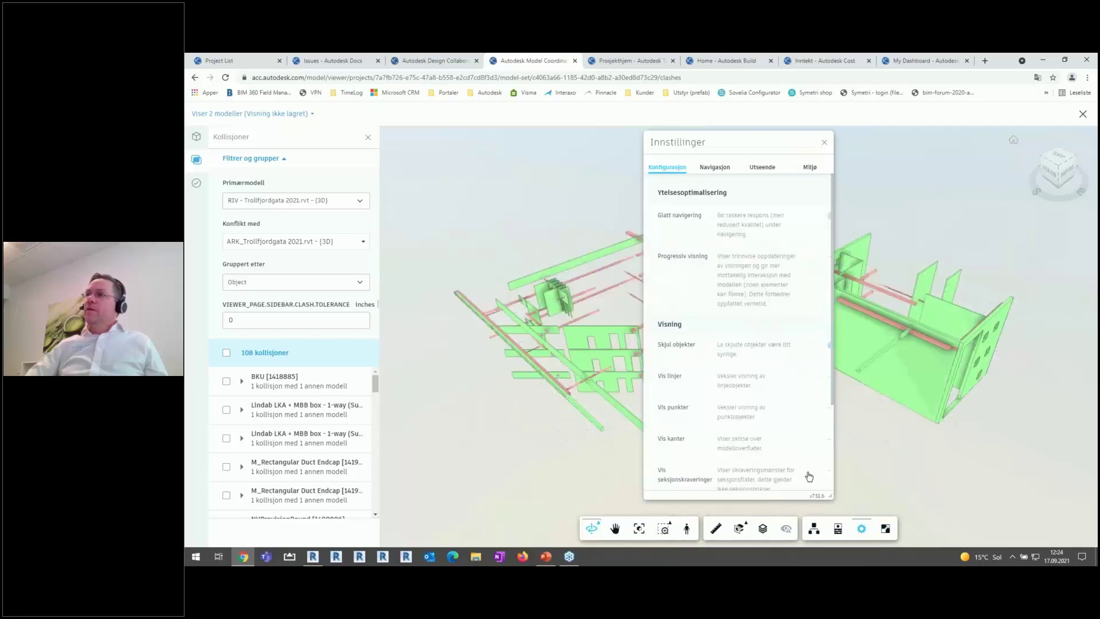
left_click(824, 143)
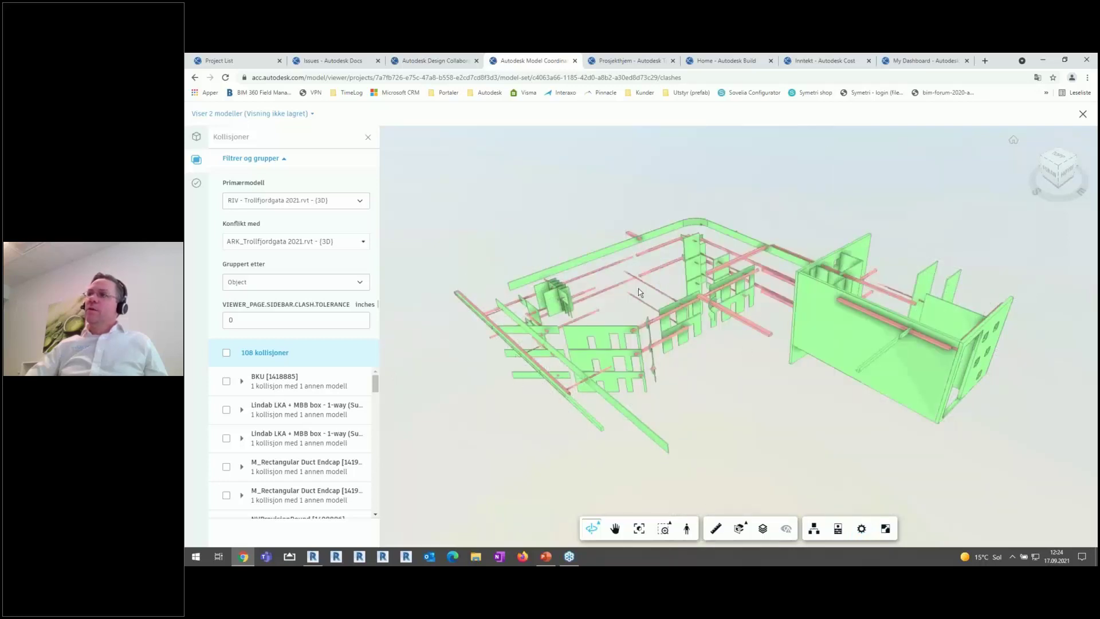
left_click_drag(646, 344, 683, 391)
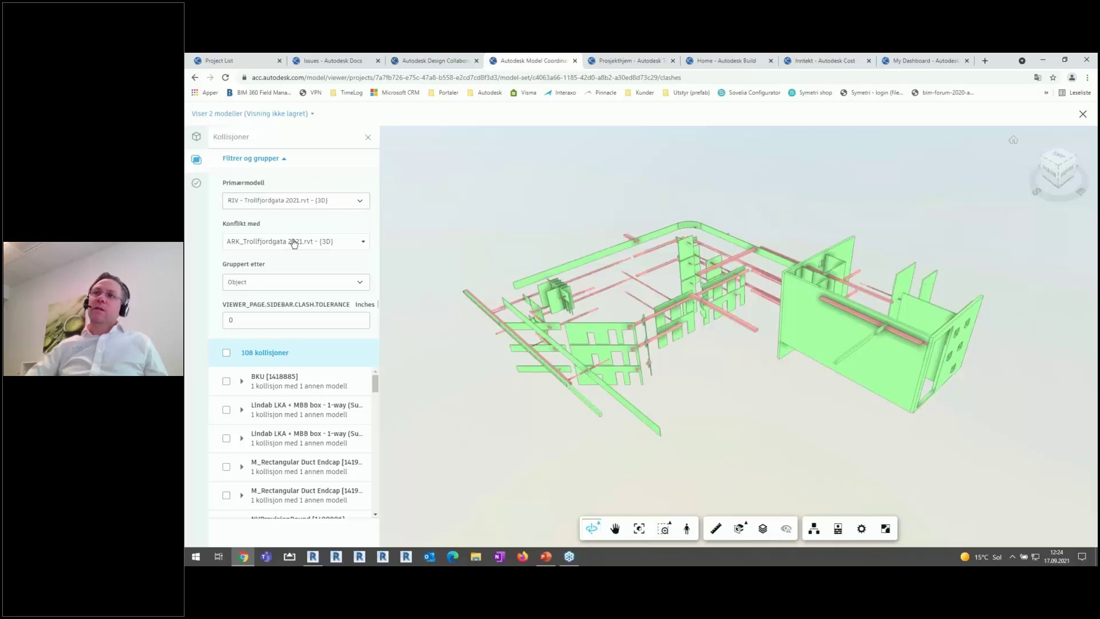
- Group the clashes by System Name, isolate 36 Avtrekk 1, and isolate 36 Tilluft 1 to inspect its clashes in 3D
left_click(281, 283)
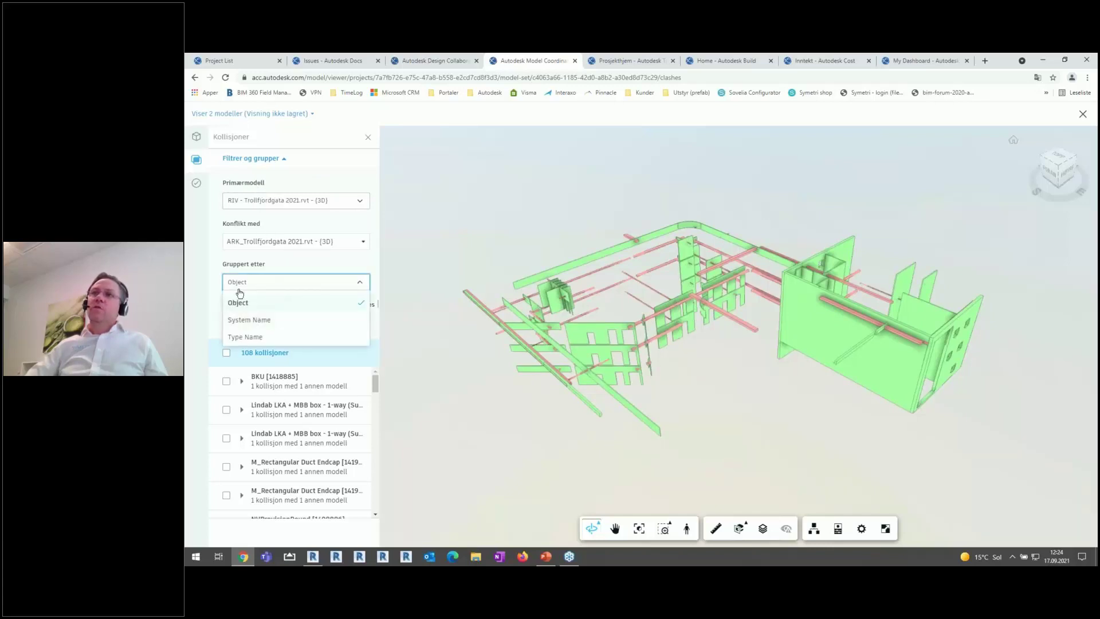
left_click(250, 320)
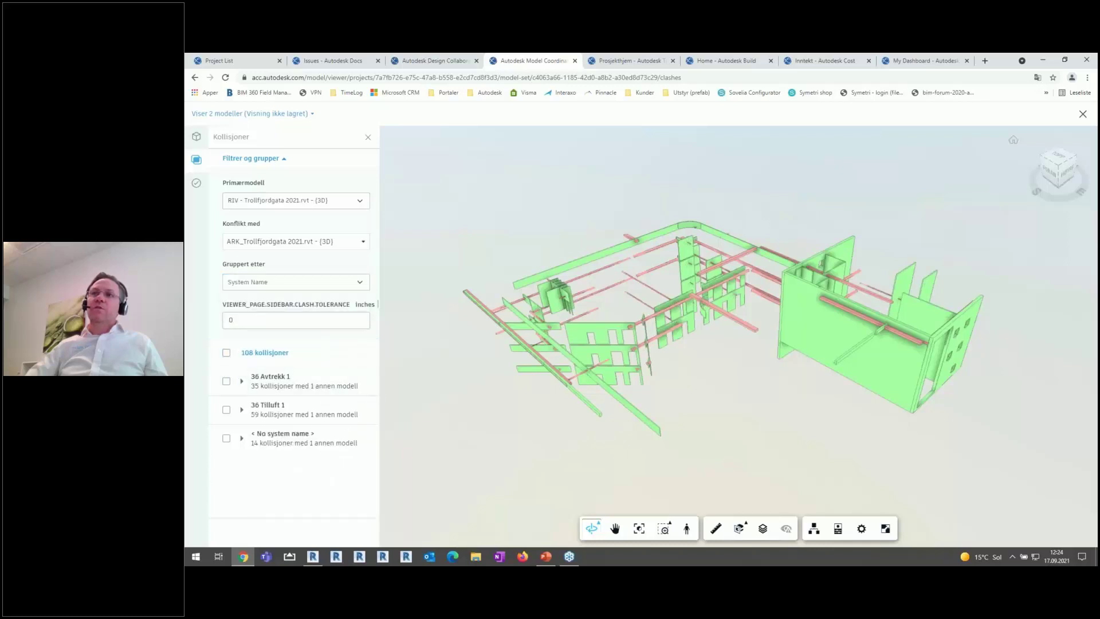
left_click(227, 381)
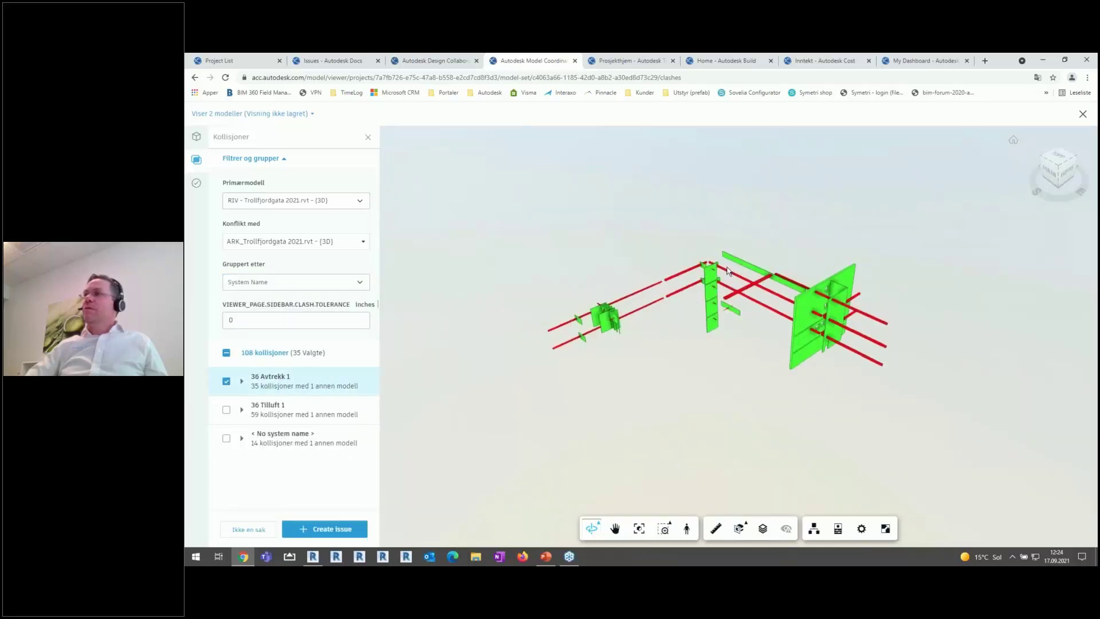
left_click(227, 410)
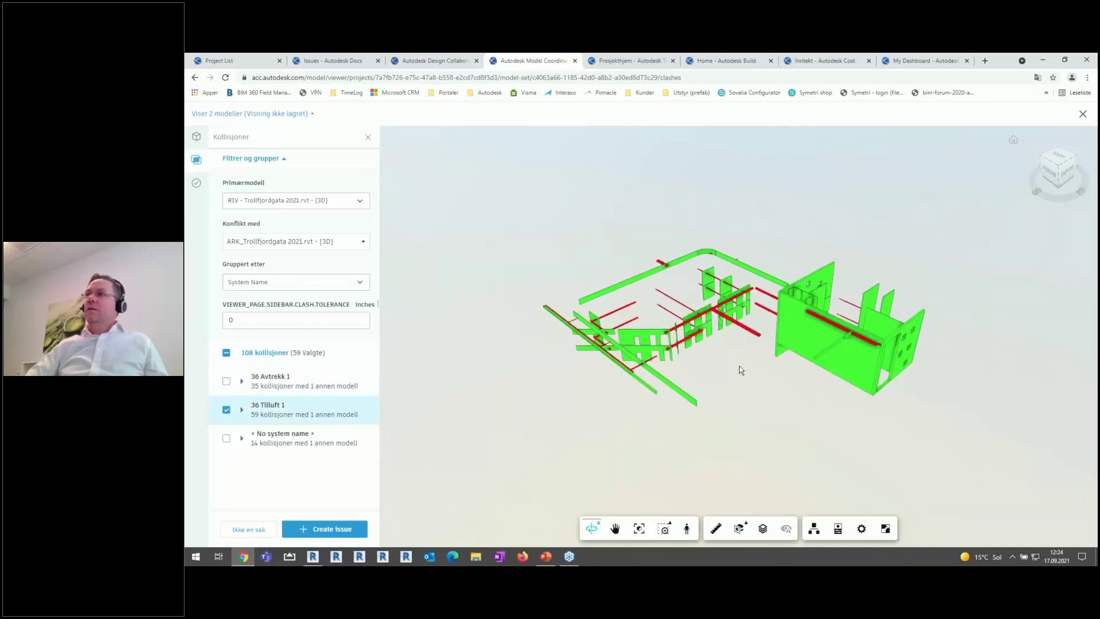
left_click_drag(750, 371, 809, 374)
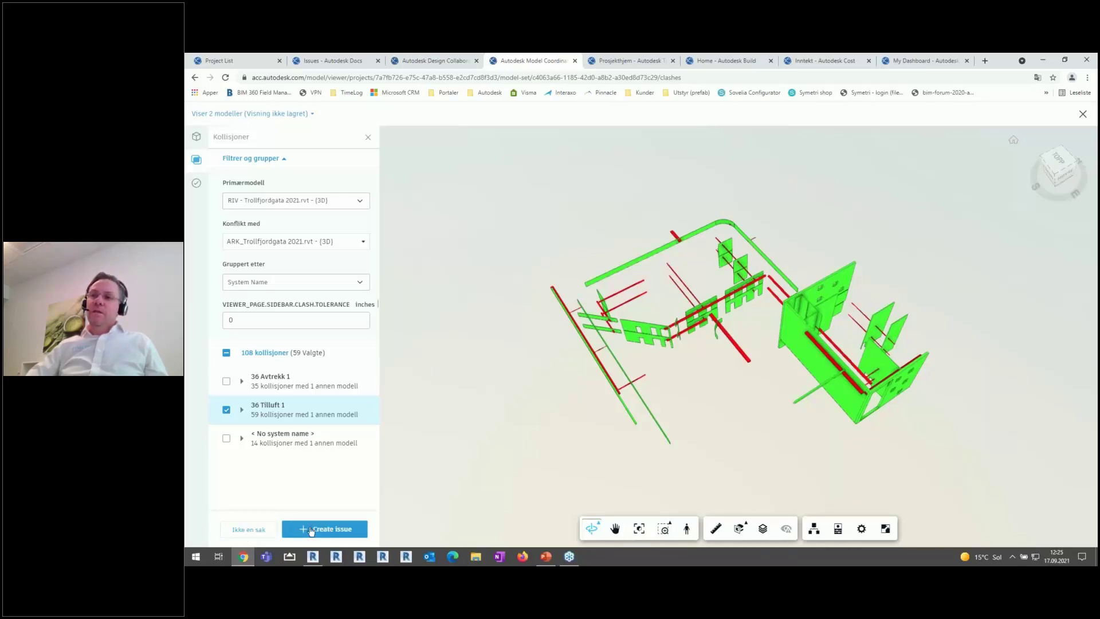
left_click(248, 539)
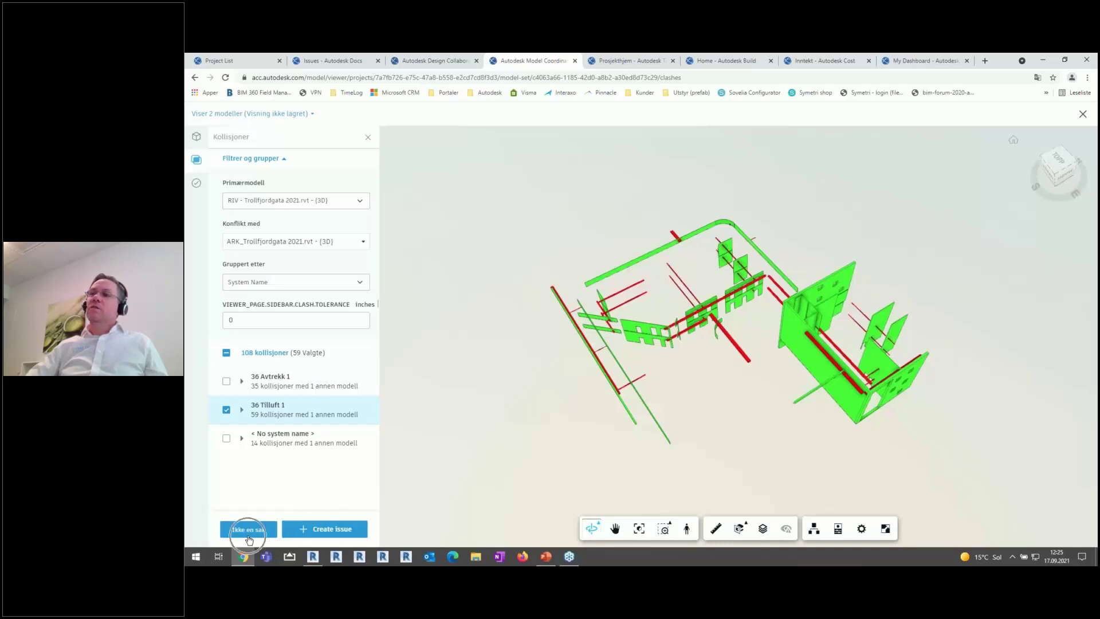
left_click(248, 538)
left_click(247, 537)
left_click(247, 536)
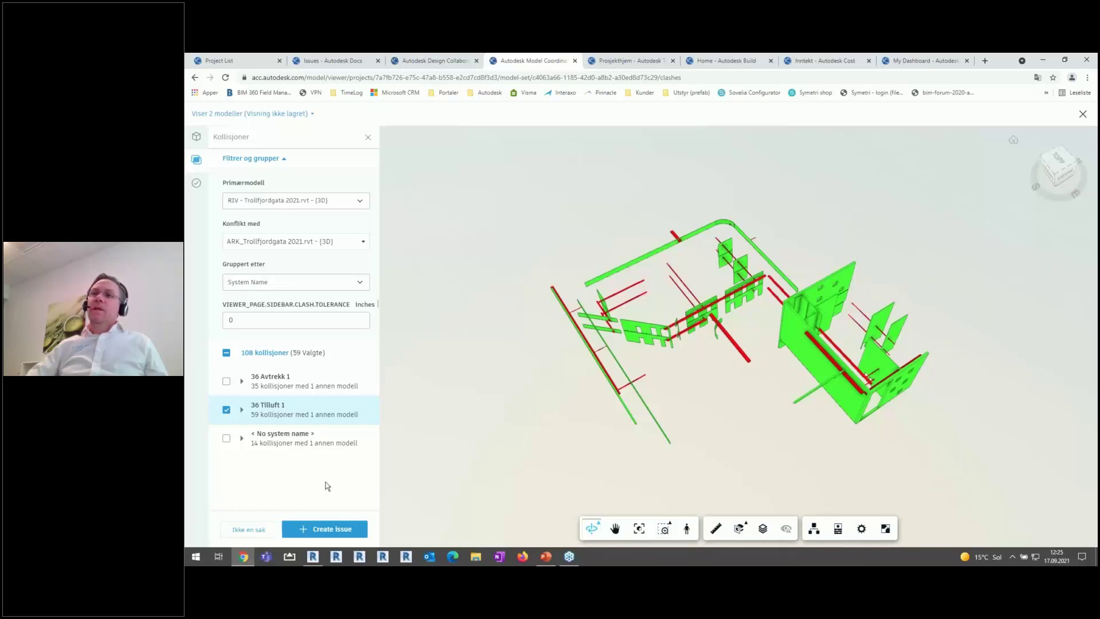
- Close the 3D clash view and review the closed (Lukket) and assigned (Tildelt) clash lists
left_click(1083, 114)
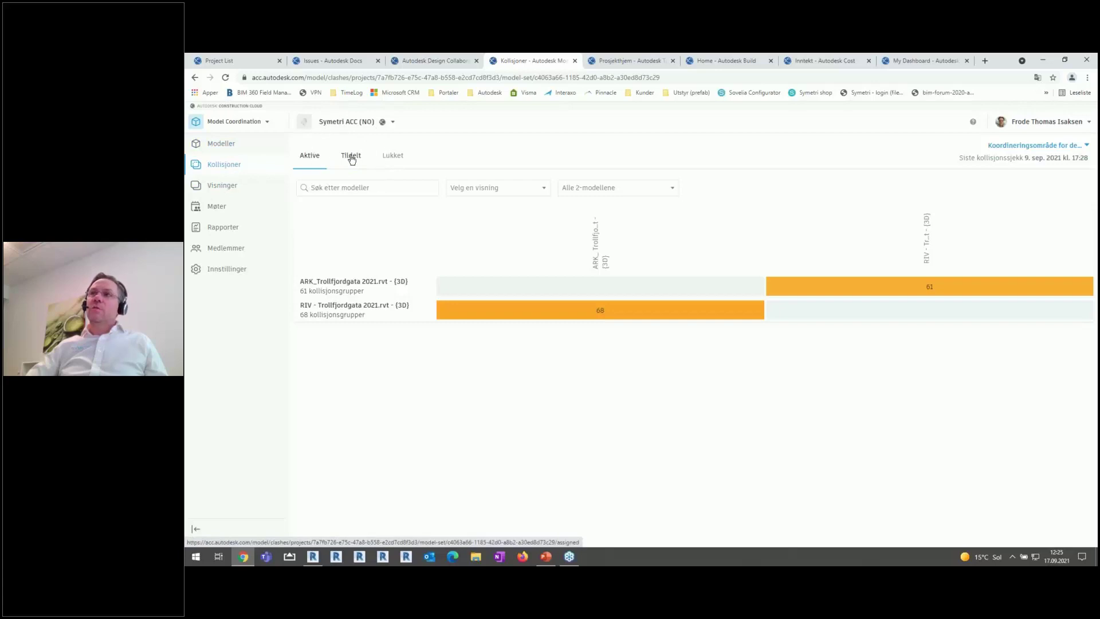
left_click(398, 163)
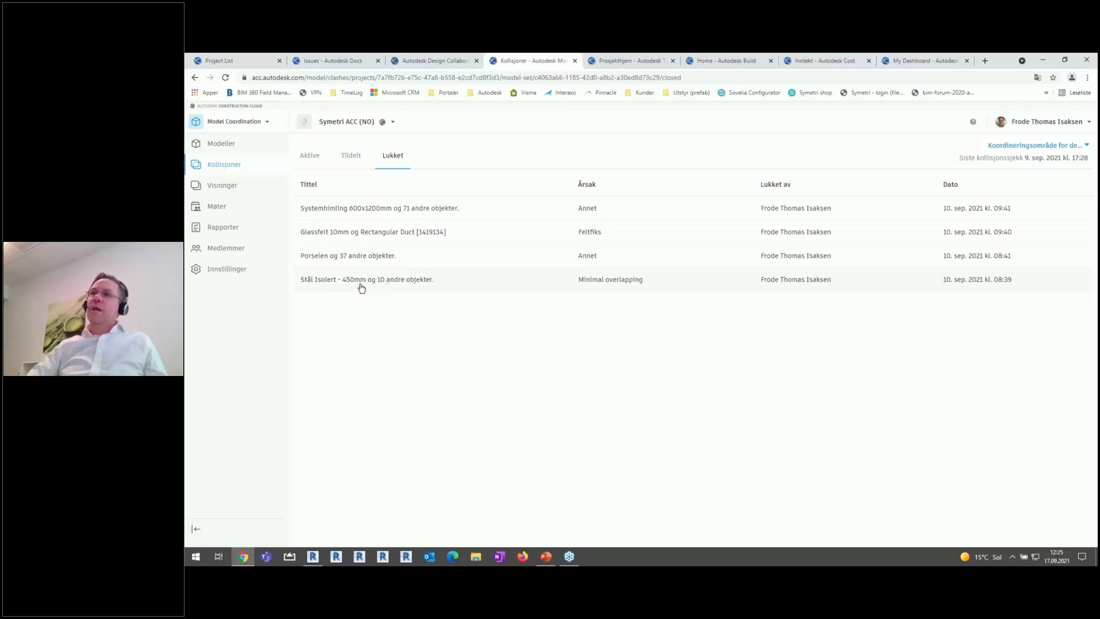
left_click(350, 159)
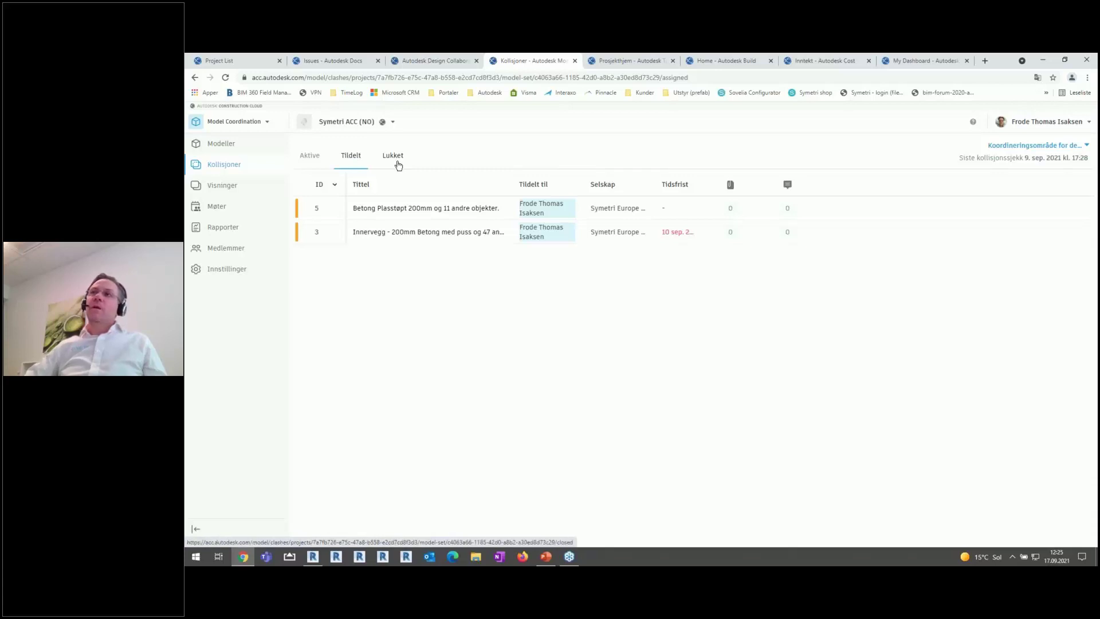
- Open the saved view Heissjakt 01, inspect the shaft opening in the roof in 3D, and close the view
left_click(223, 188)
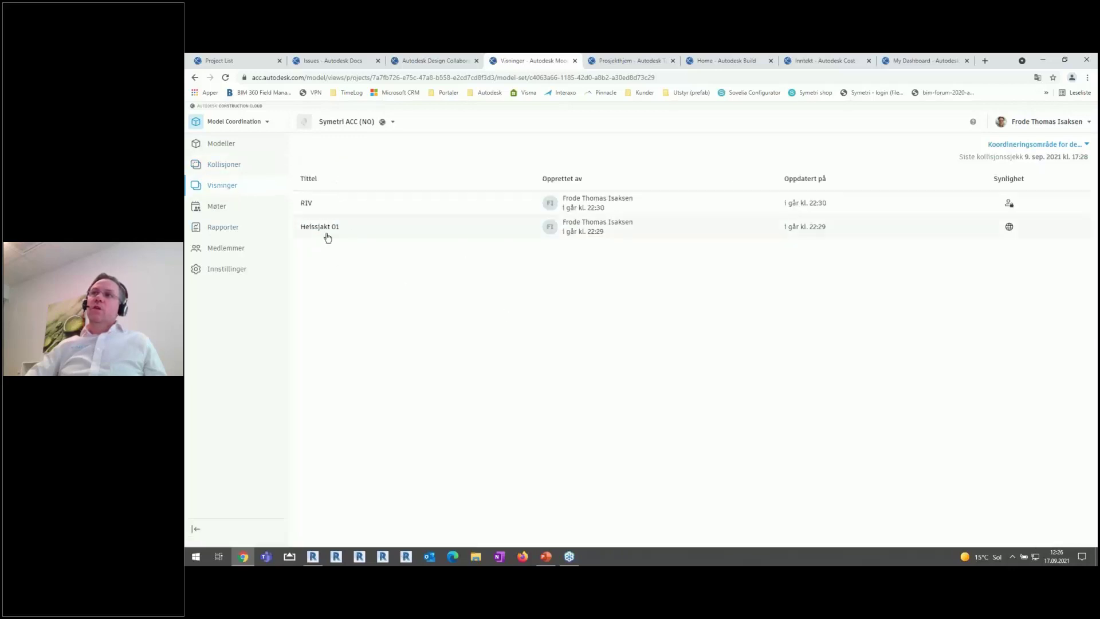
left_click(323, 228)
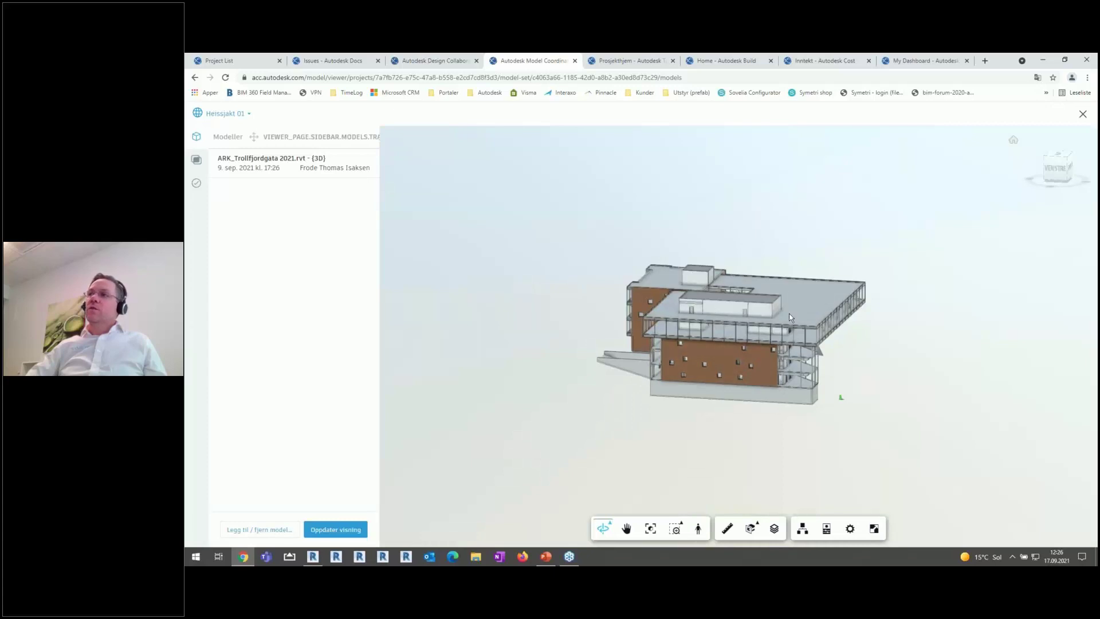
left_click_drag(886, 319, 777, 342)
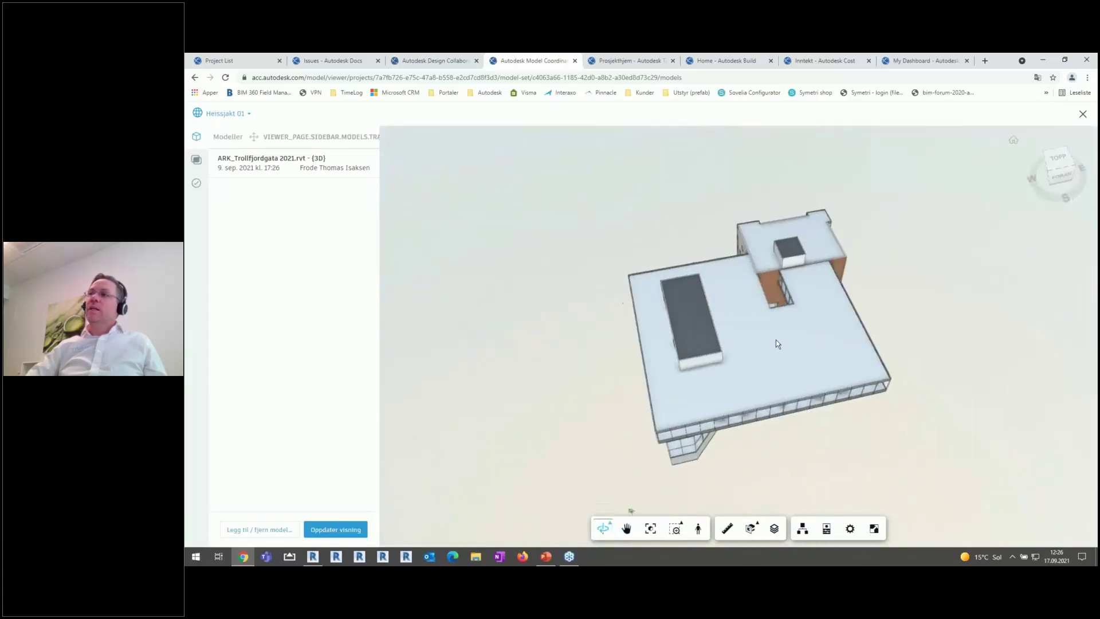
scroll(777, 342, "up", 8)
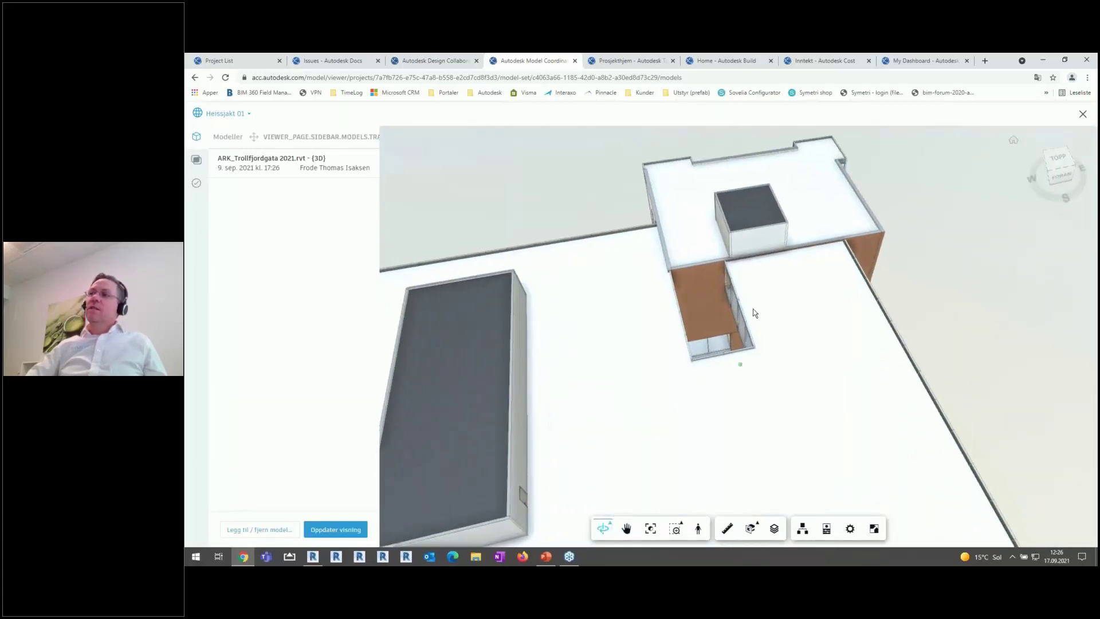
scroll(754, 312, "up", 6)
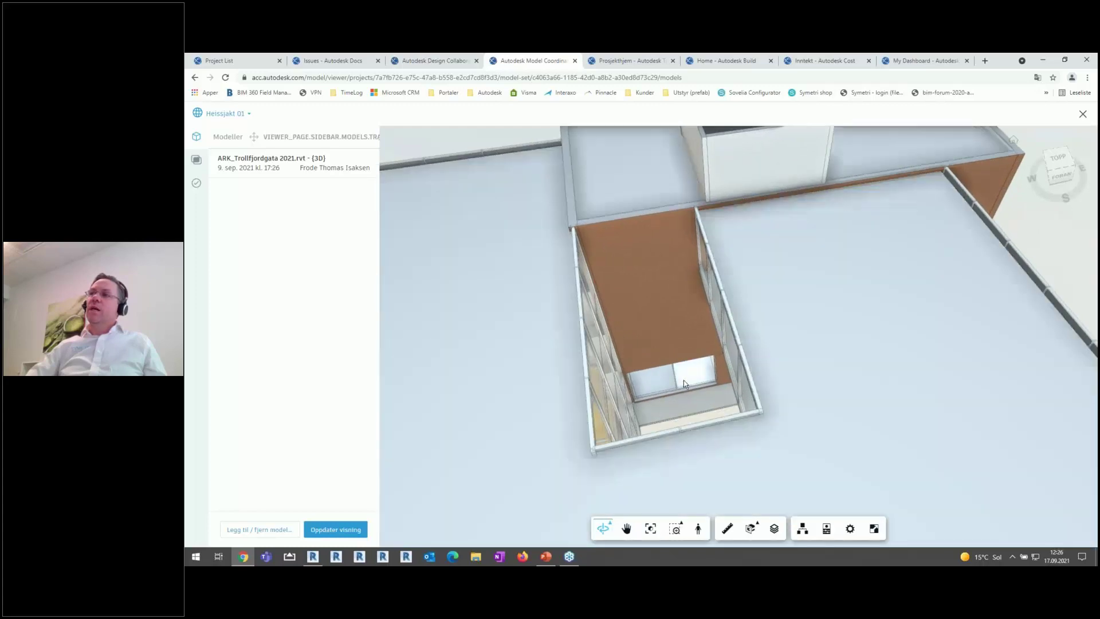
scroll(733, 331, "up", 2)
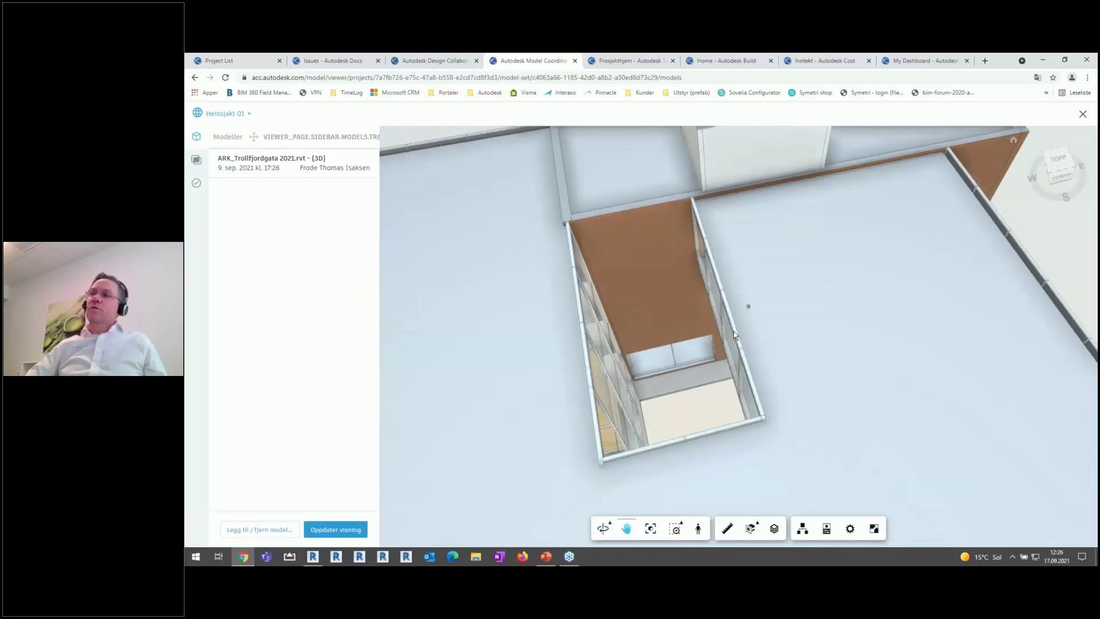
left_click_drag(733, 331, 715, 267)
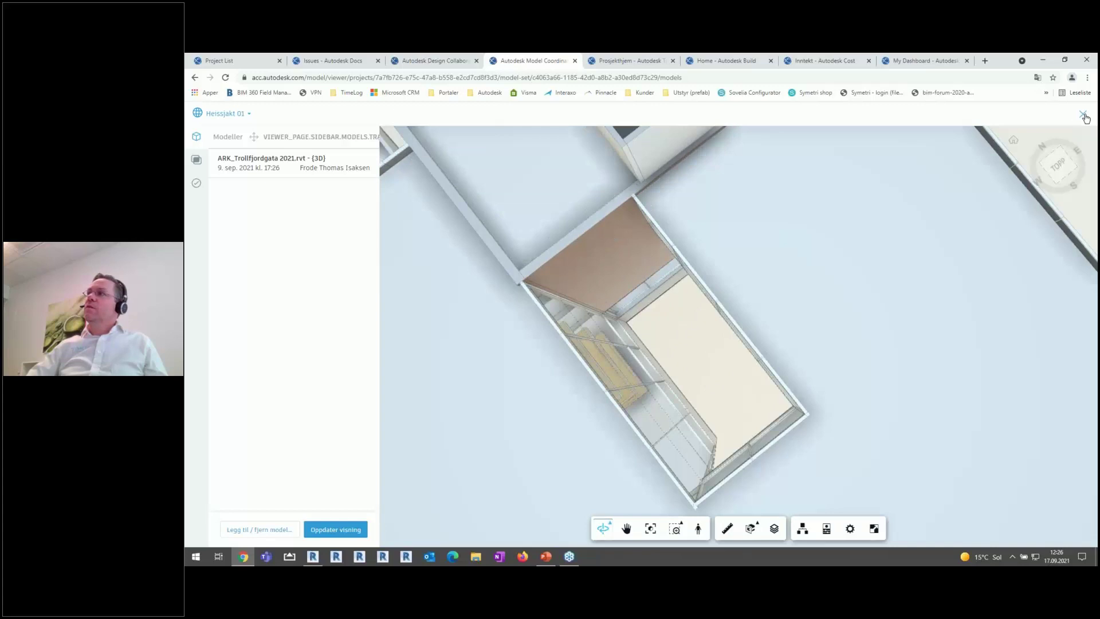
left_click(1083, 115)
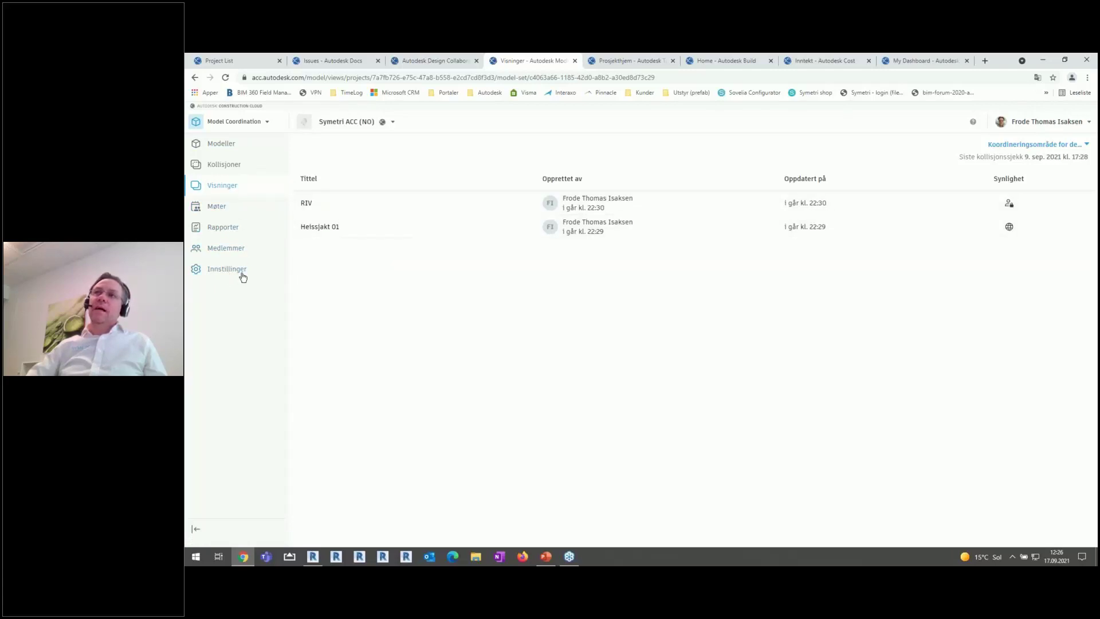
- Look over the project's meetings and view the follow-up meeting dialog of the existing series without creating one
left_click(217, 207)
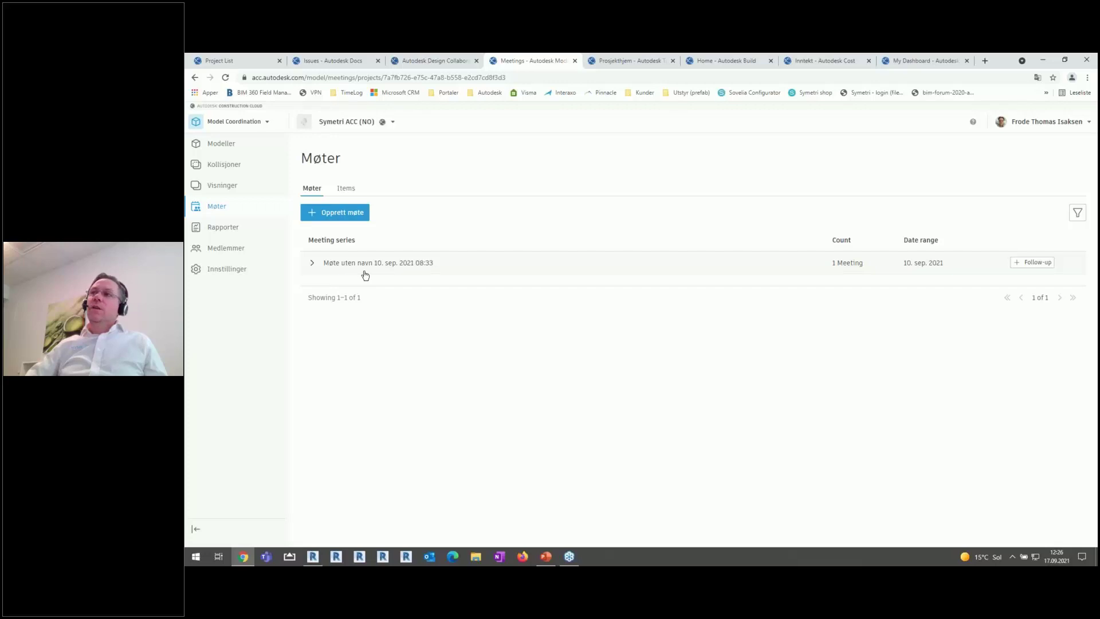
left_click(1028, 264)
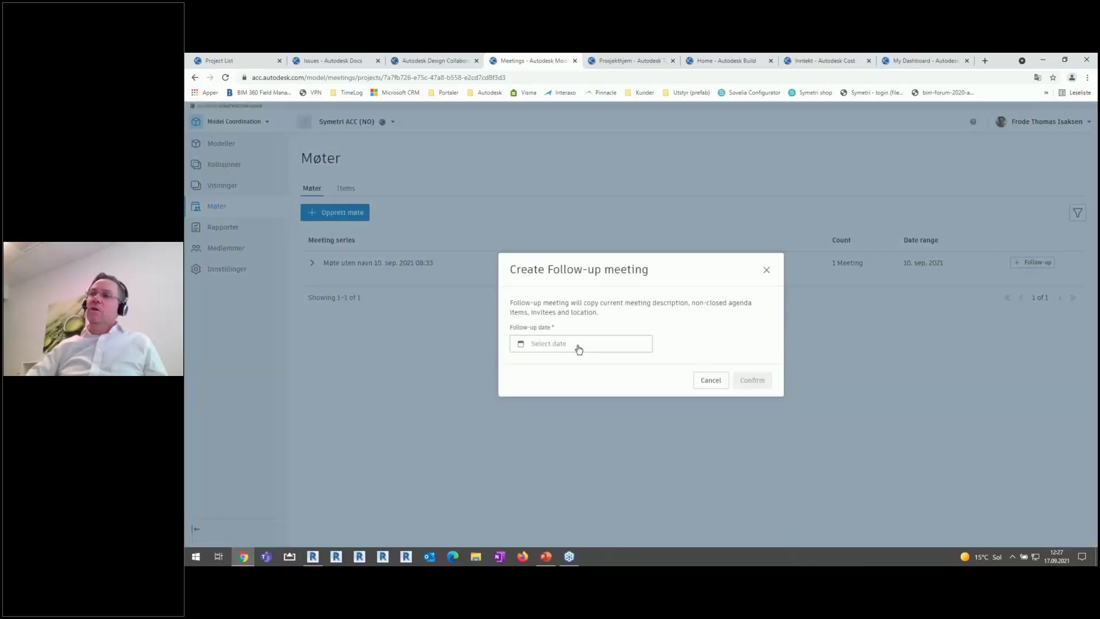
left_click(710, 381)
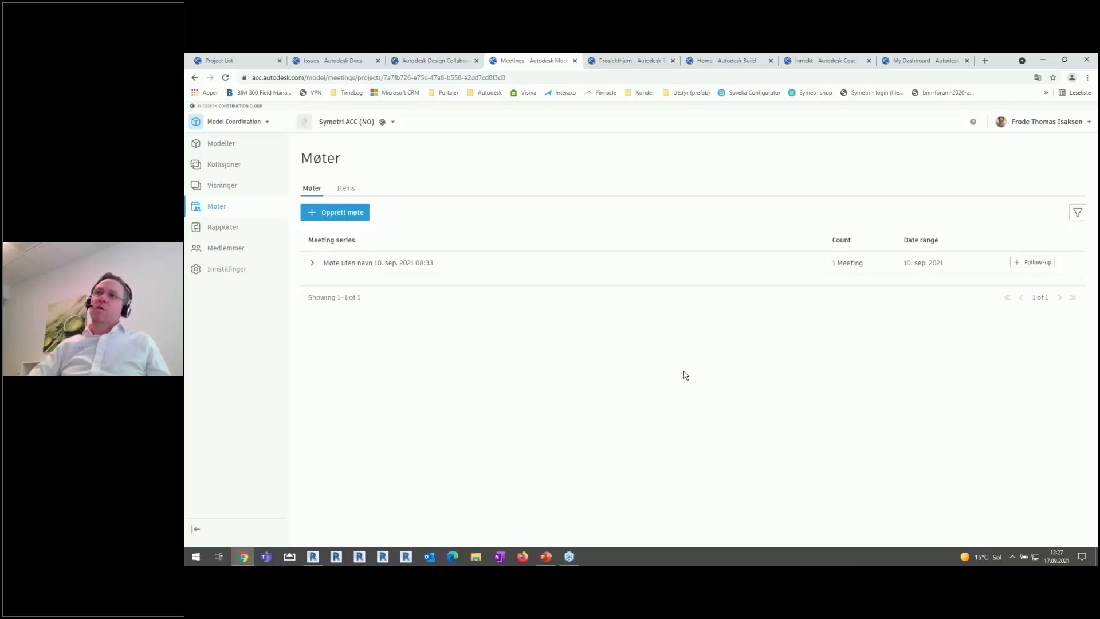
- Switch to the Takeoff module and review its home page and the list of 2D sheets under Ark og modeller
left_click(620, 63)
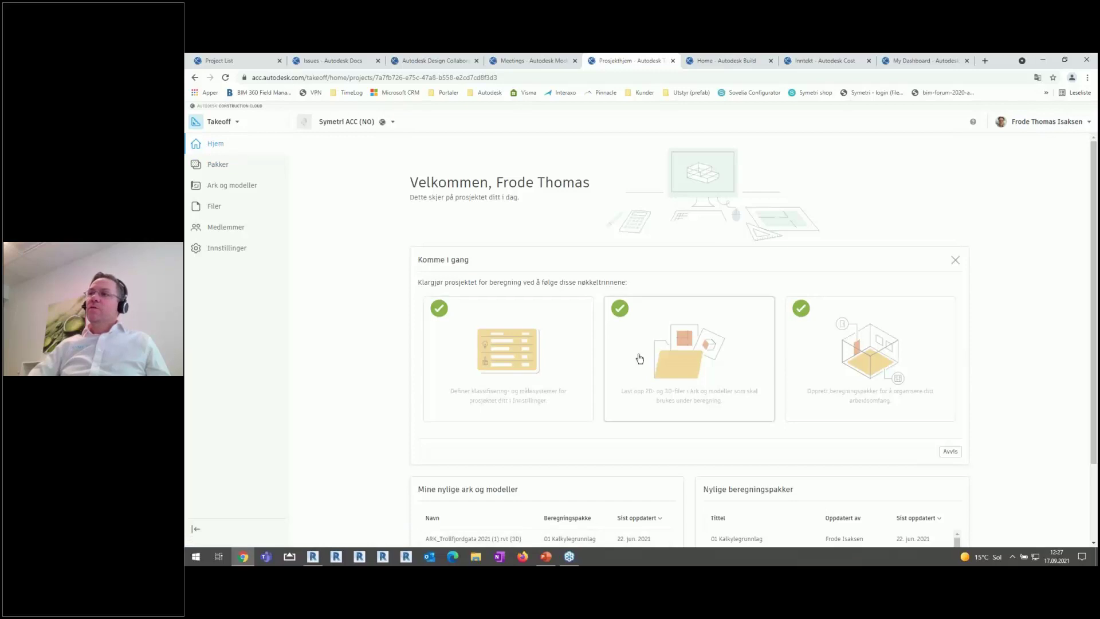
scroll(693, 285, "down", 2)
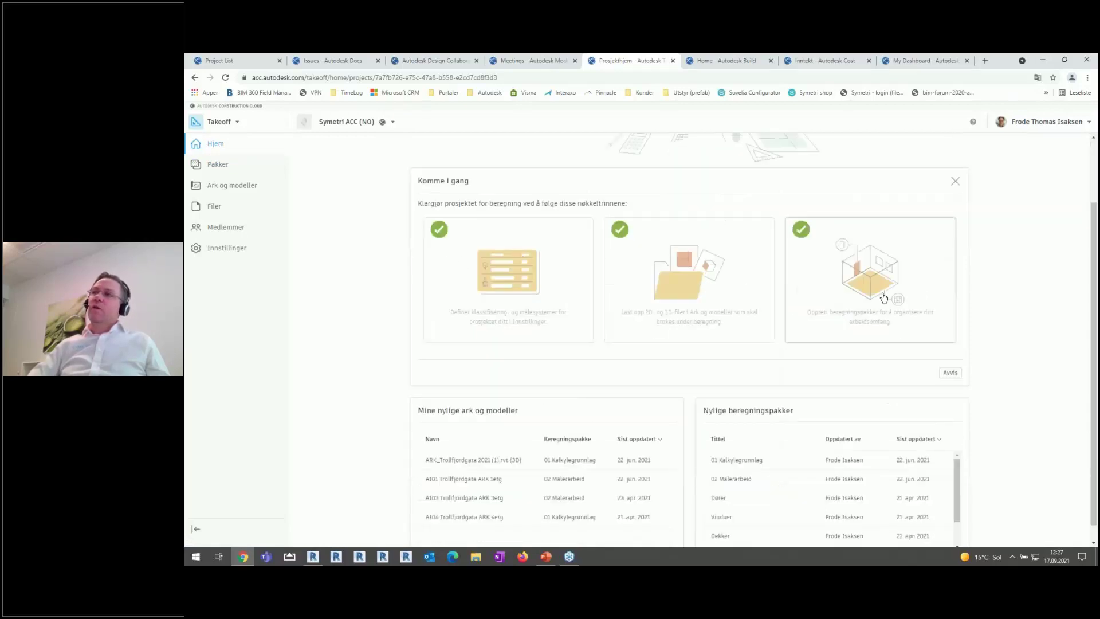
scroll(877, 297, "down", 1)
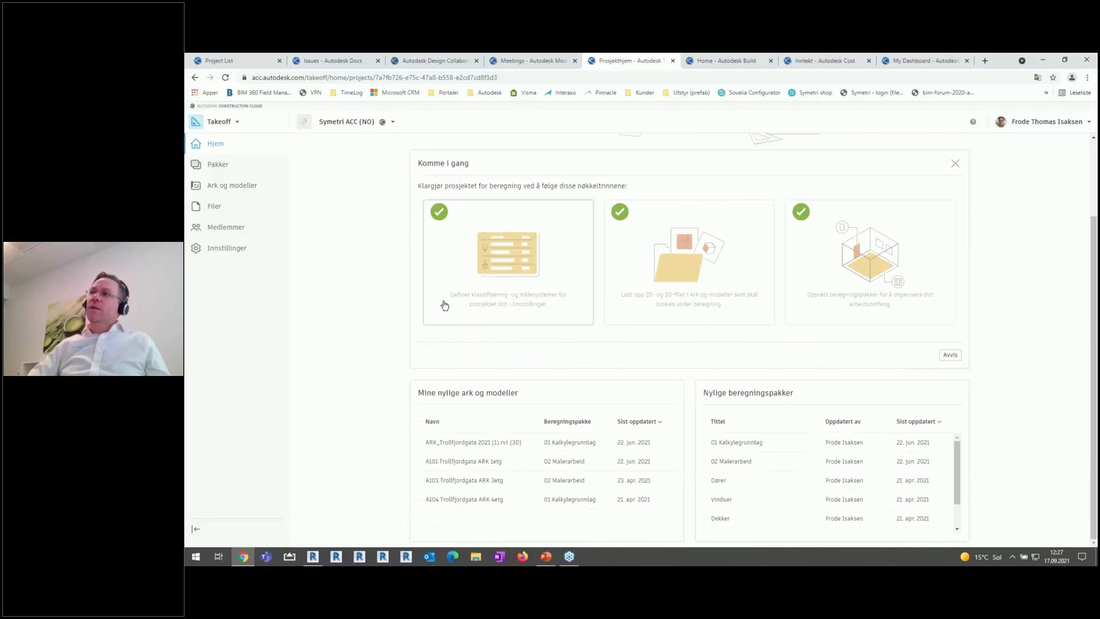
scroll(847, 369, "up", 1)
scroll(846, 369, "up", 2)
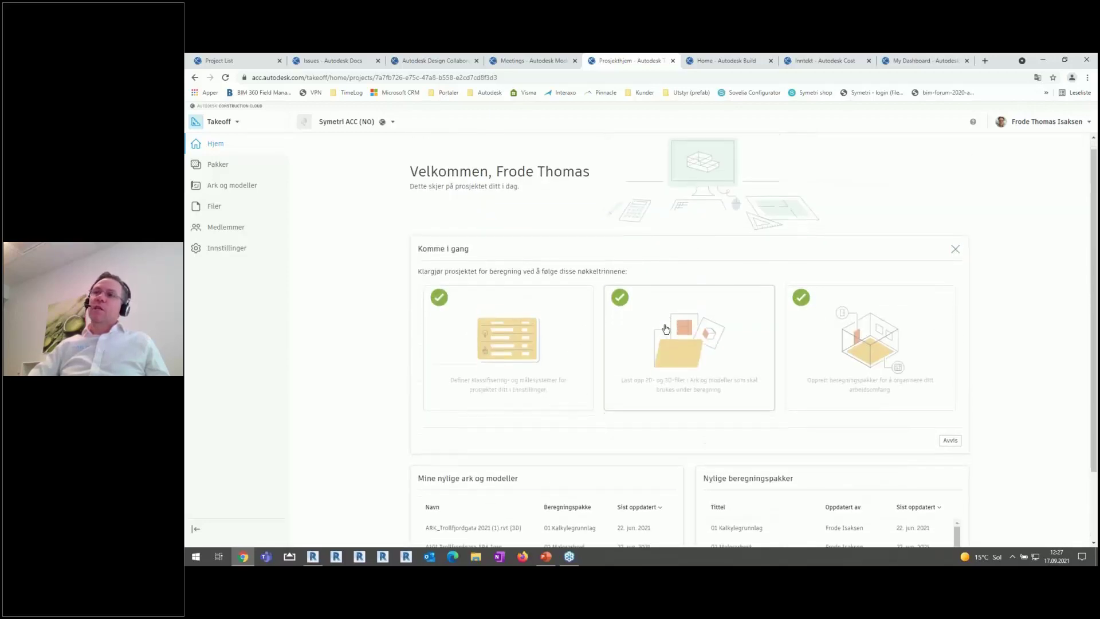
scroll(663, 330, "down", 2)
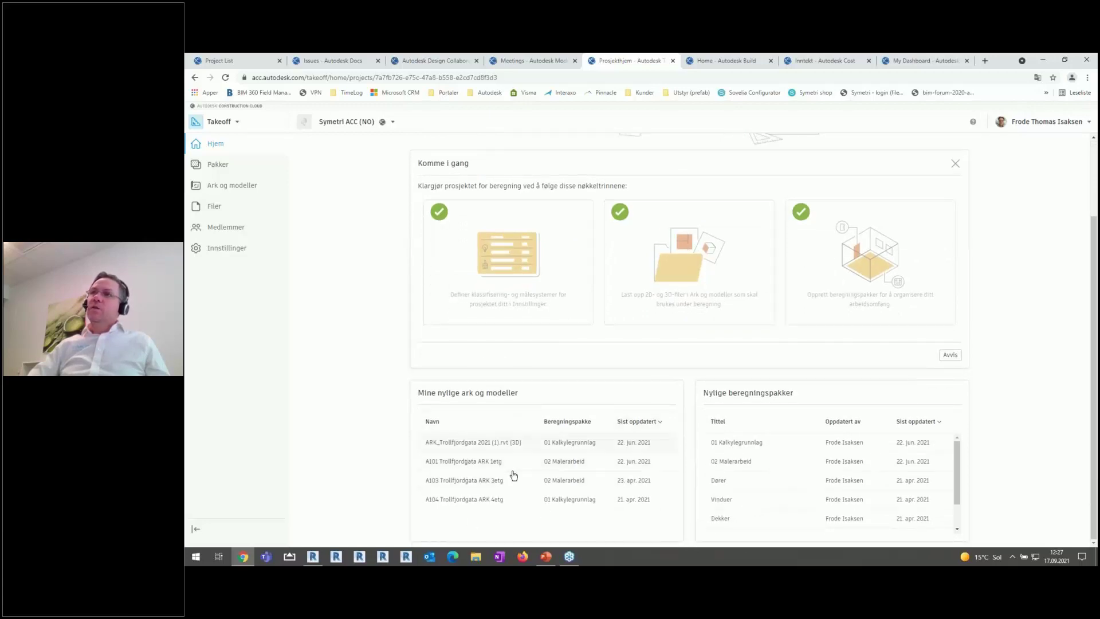
left_click(222, 187)
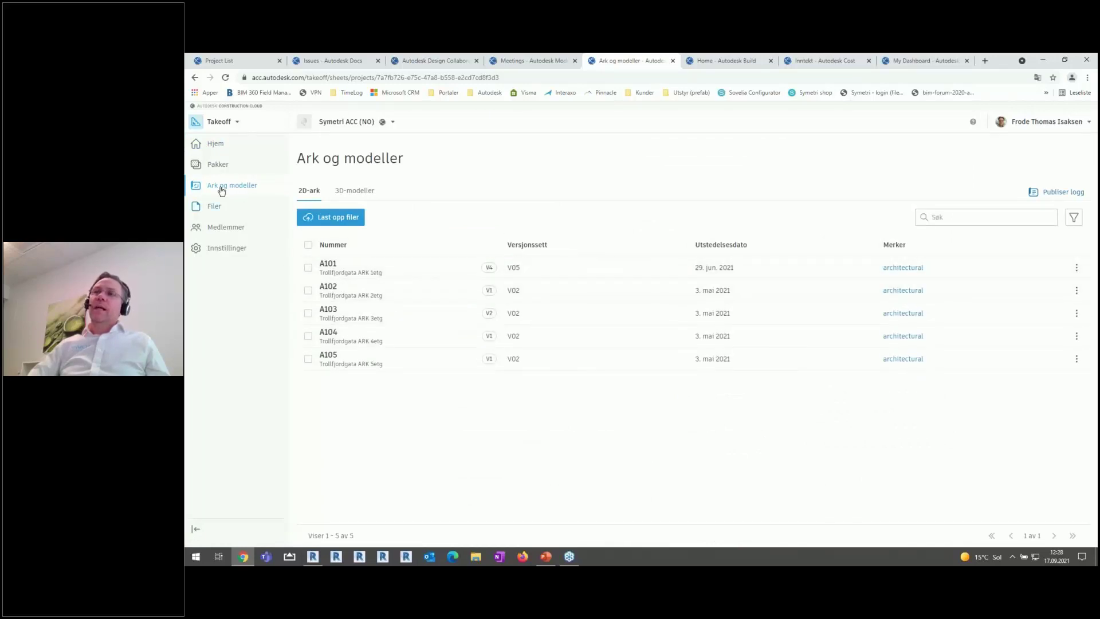
- Open sheet A101 in the takeoff package 02 Malerarbeid and close the minimap
left_click(218, 169)
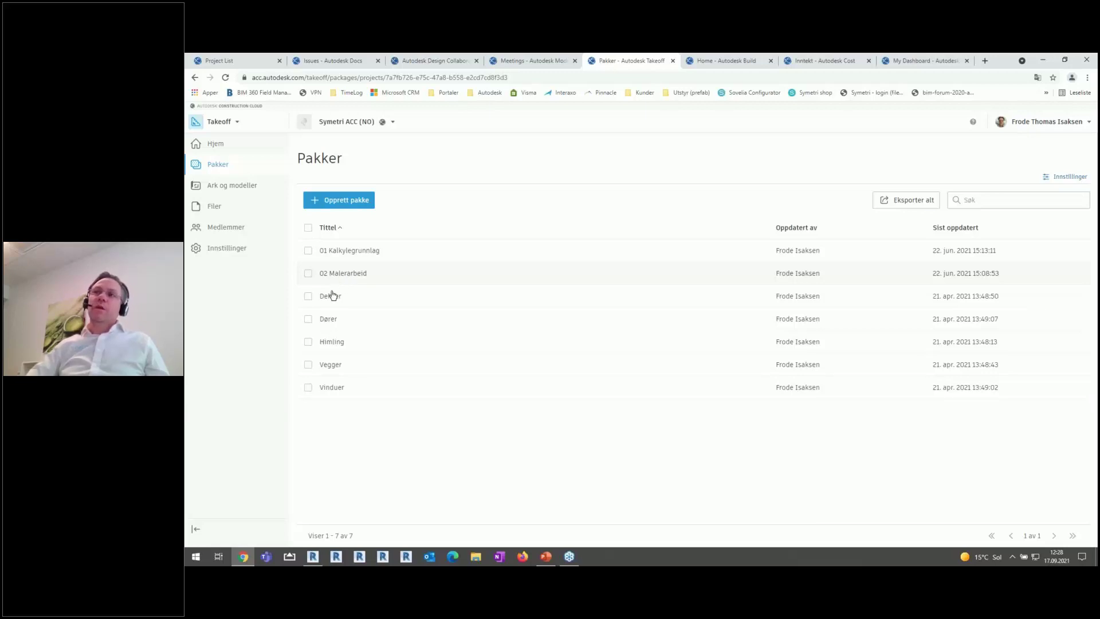
left_click(342, 274)
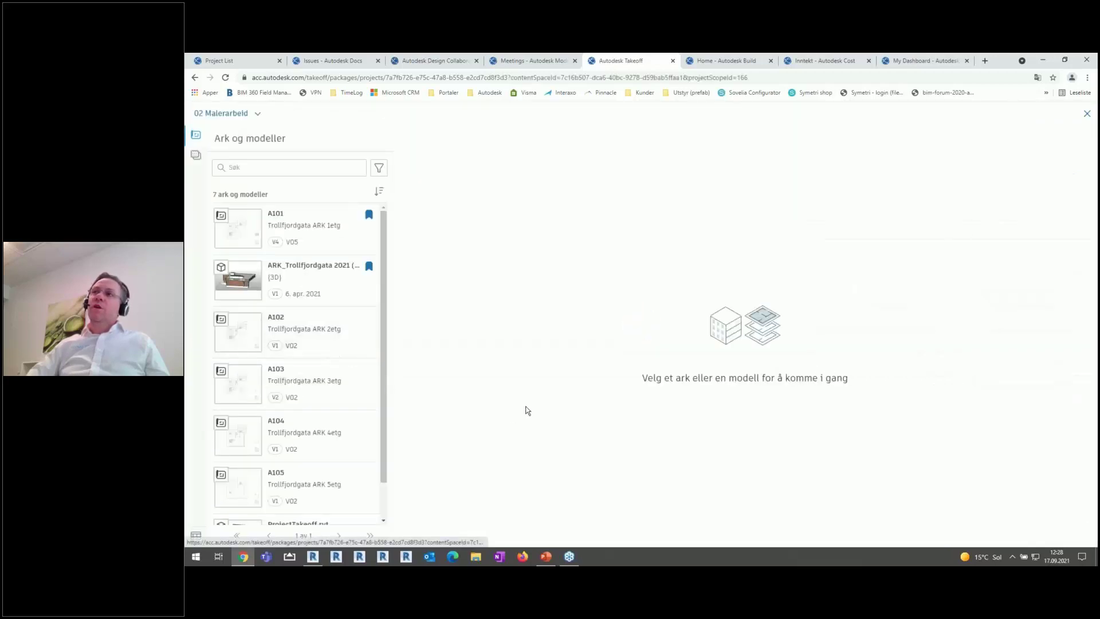
left_click(258, 228)
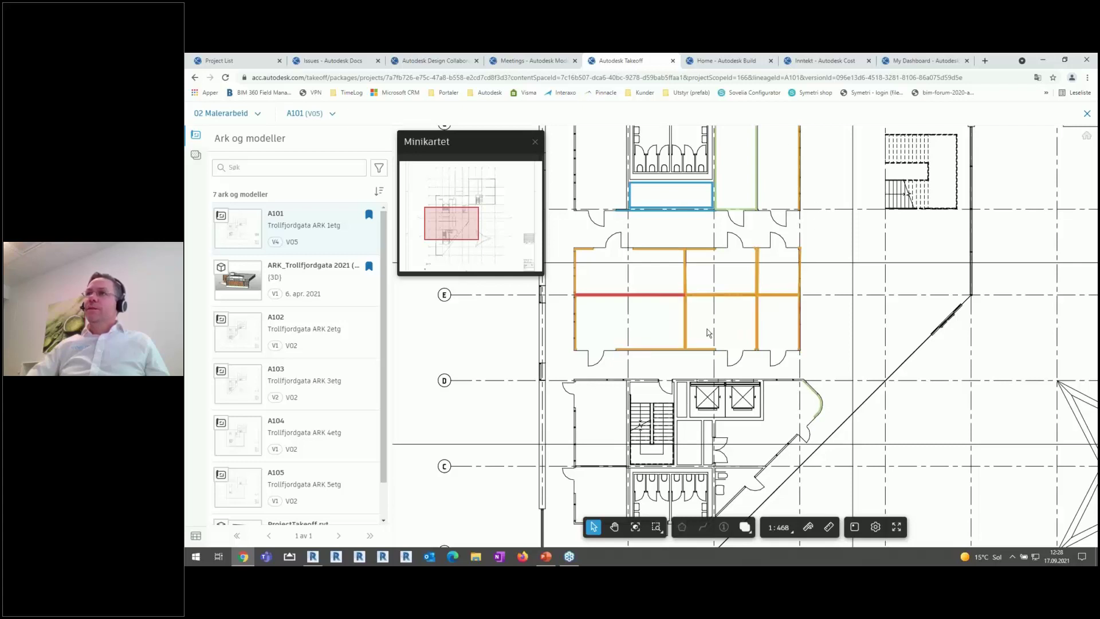
left_click(535, 143)
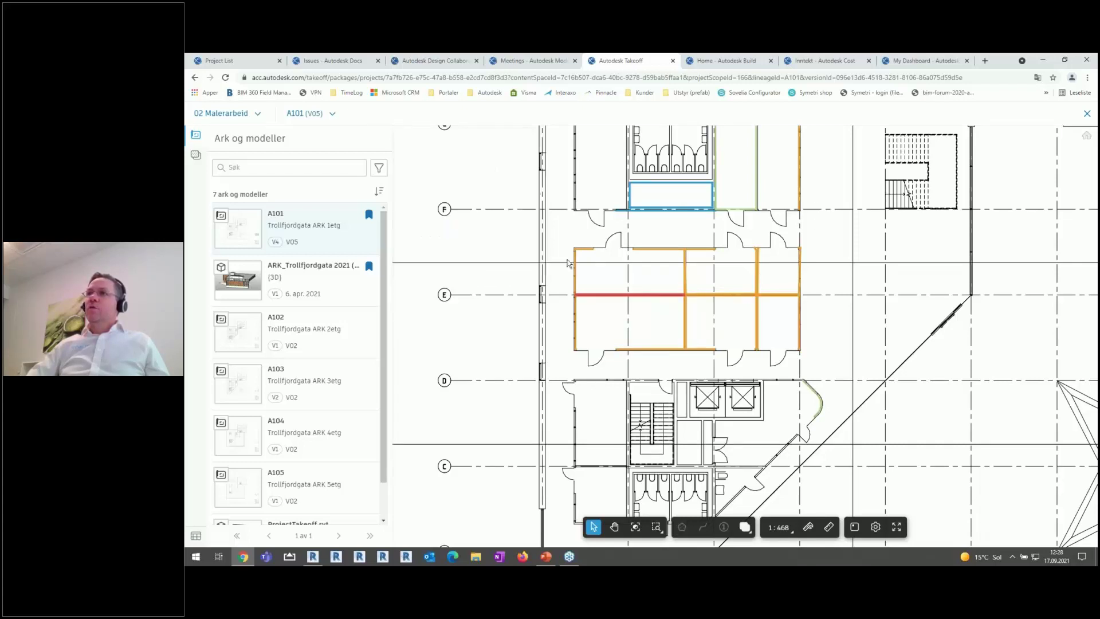
- Select the wall takeoff line just above gridline E and show the package's takeoff types (Beregningstyper)
left_click(576, 271)
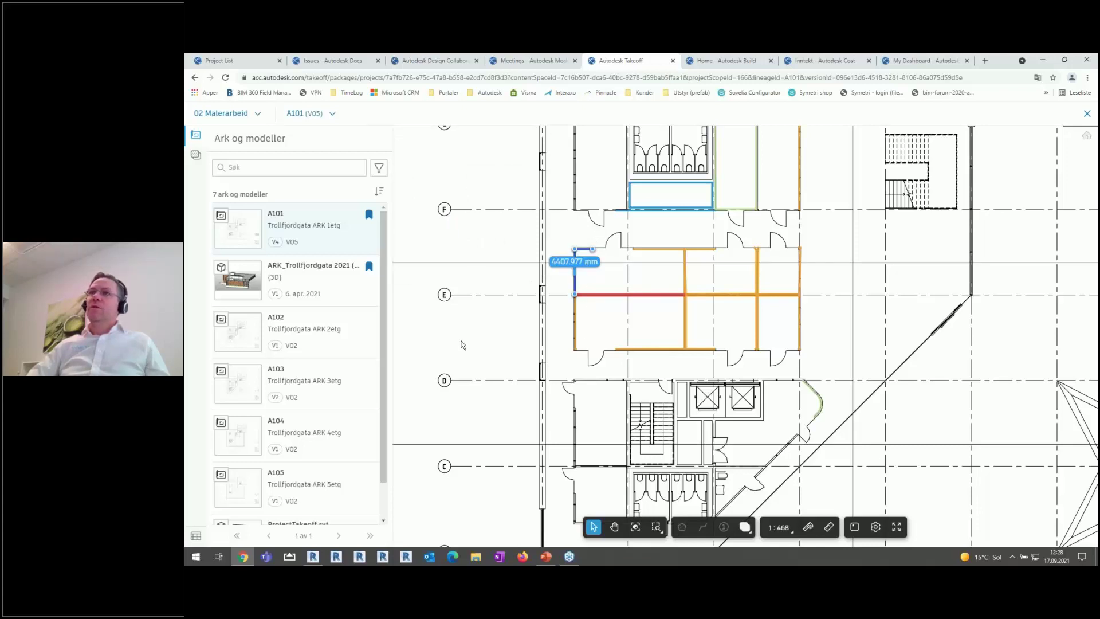
left_click(195, 154)
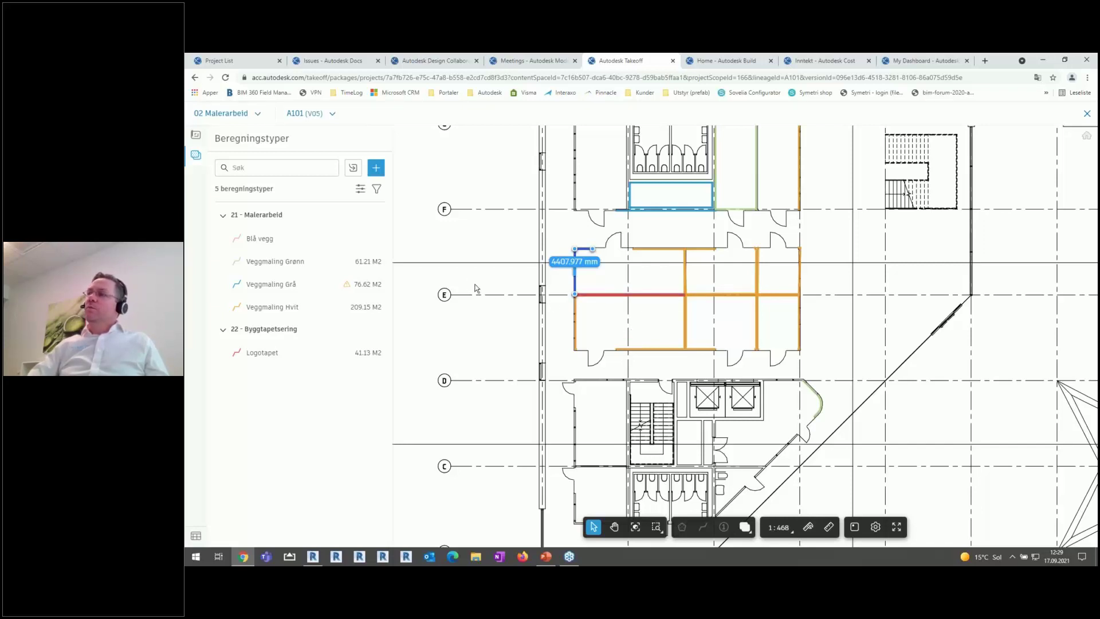
- Switch to the Build module and look over the project home dashboard, including work status, mobile sync status and recent activity
left_click(717, 63)
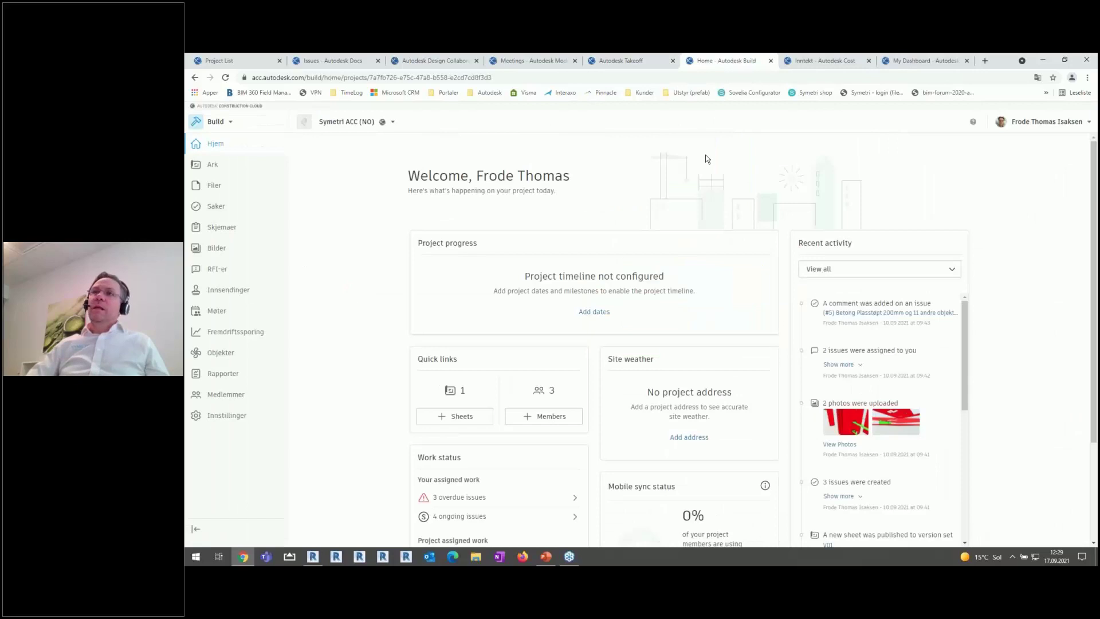
scroll(631, 246, "down", 2)
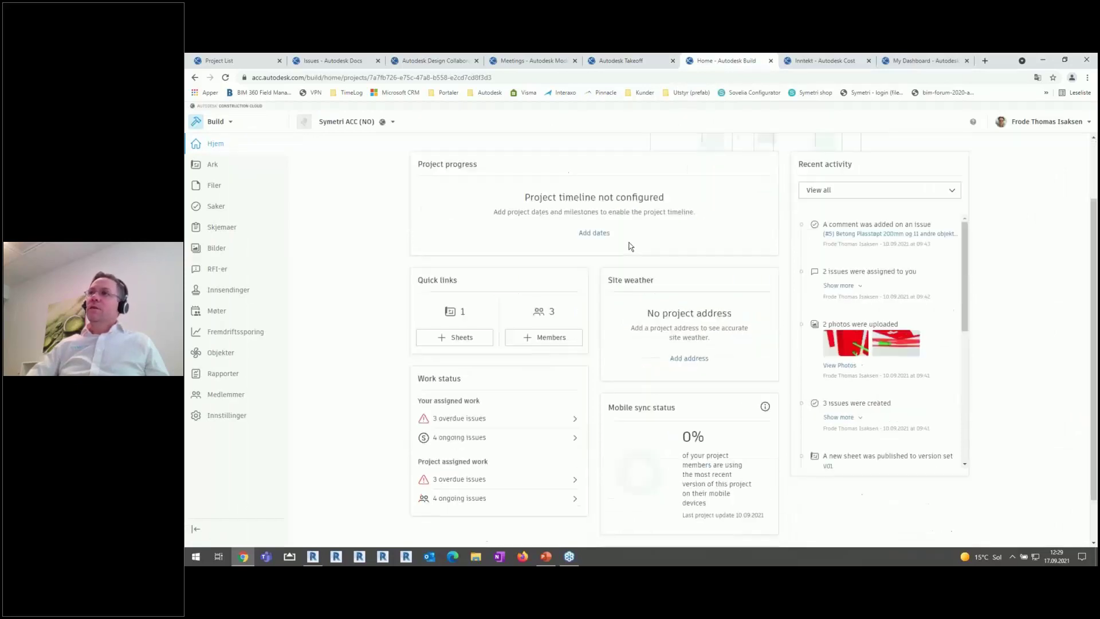
scroll(695, 290, "up", 2)
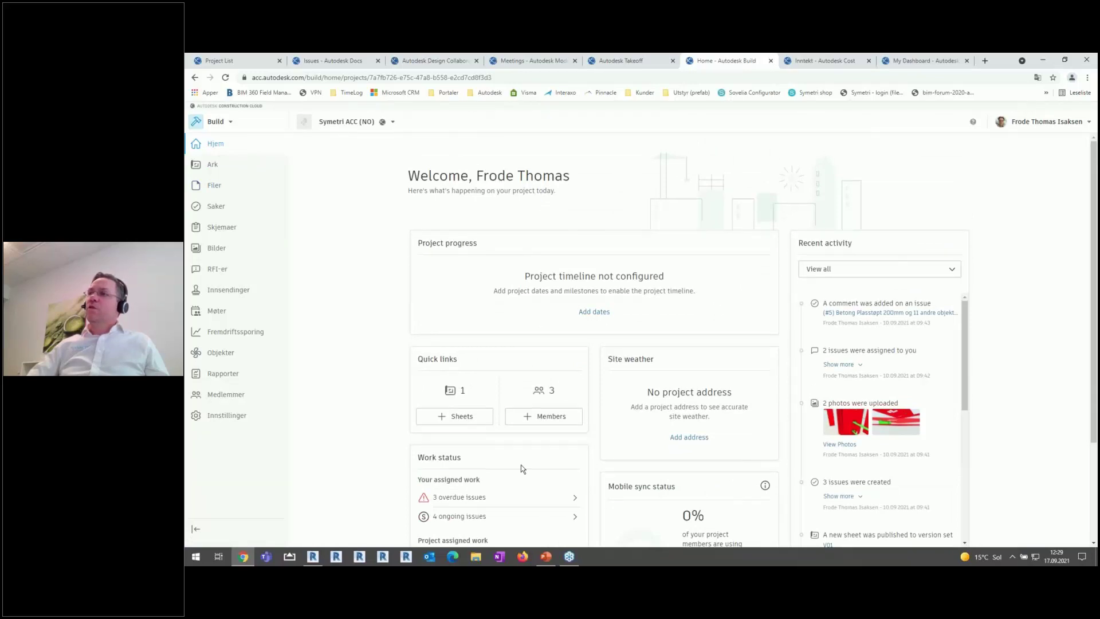
scroll(511, 378, "down", 2)
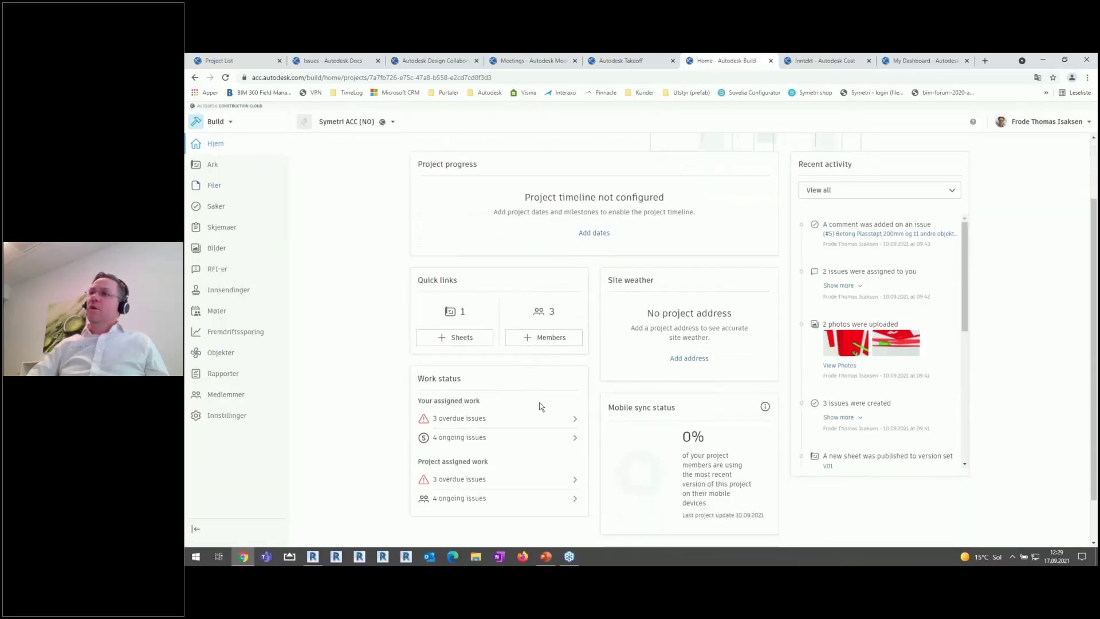
scroll(503, 304, "down", 1)
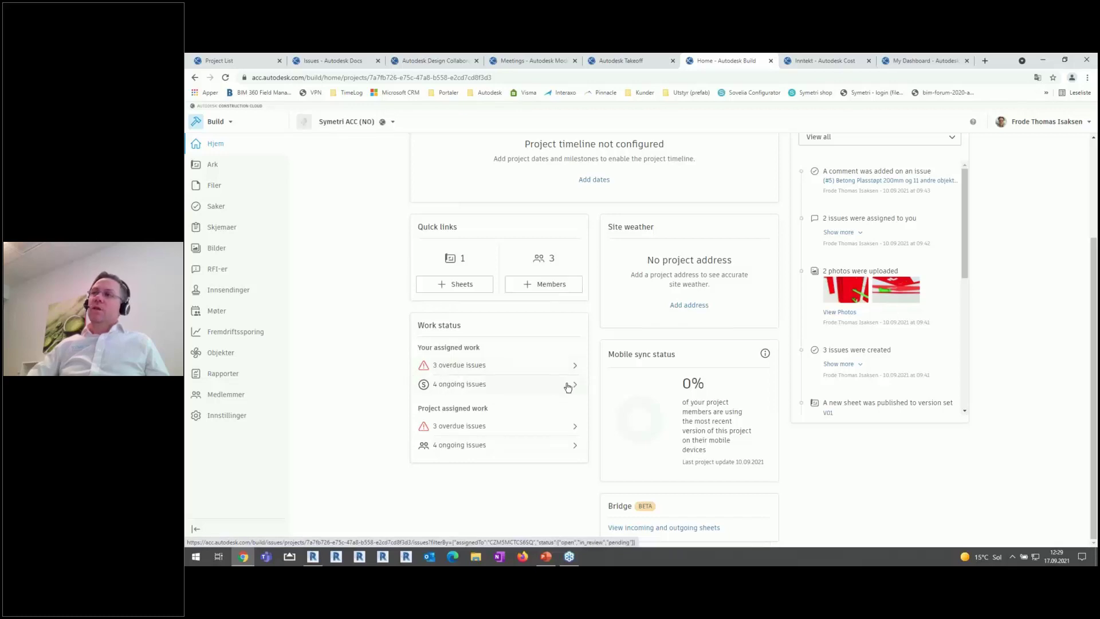
scroll(550, 364, "up", 3)
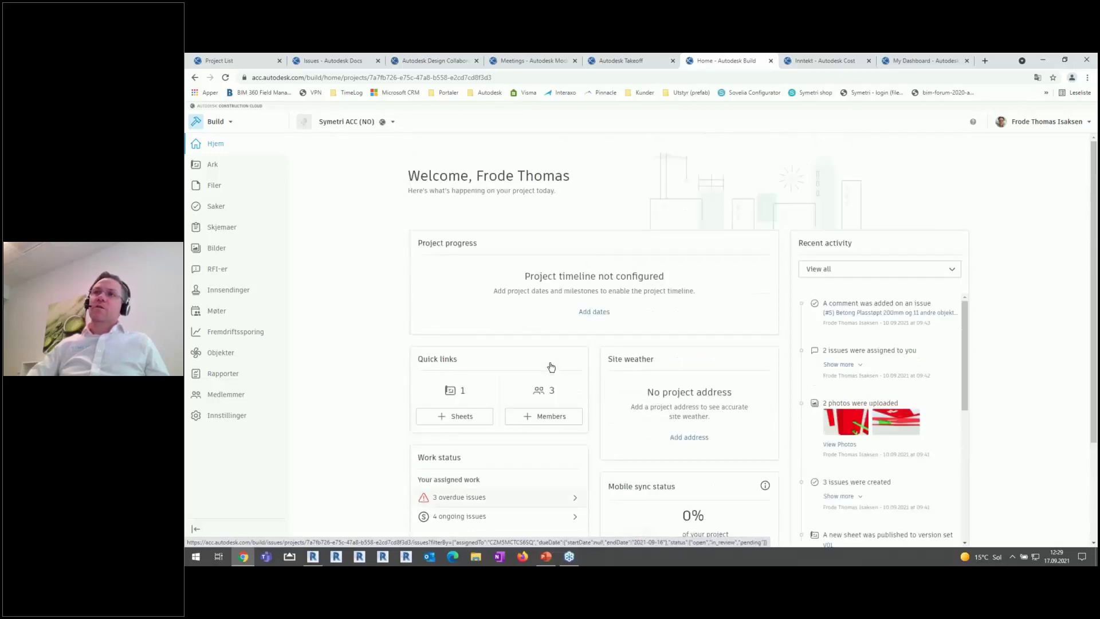
left_click(216, 167)
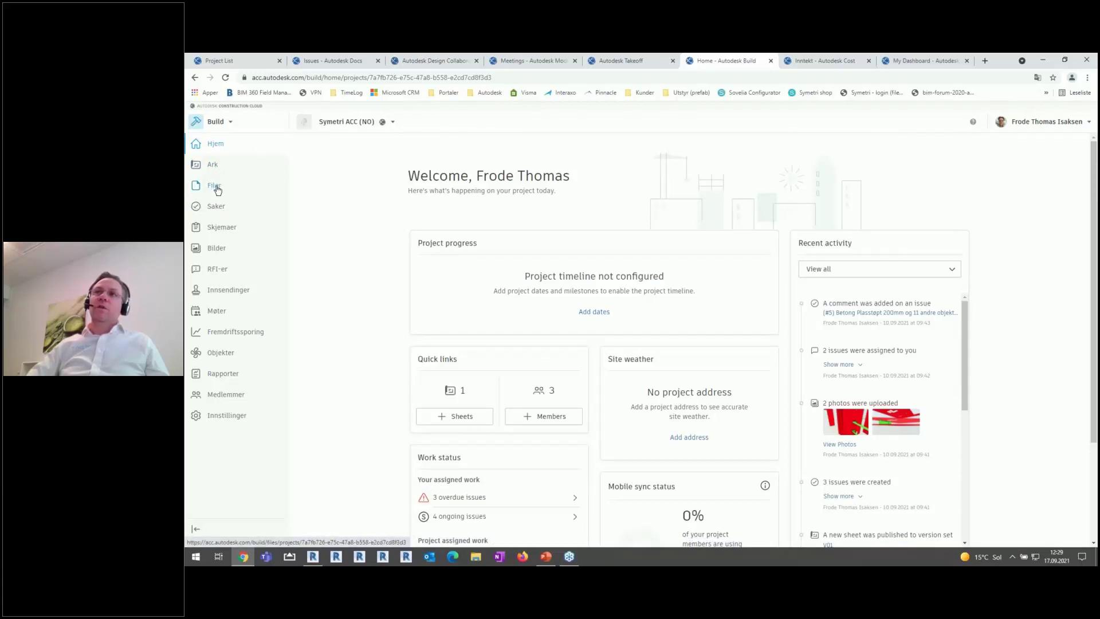
- Open the Build module's project files (Filer) and look over the For the Field folder and the project folder tree
left_click(215, 186)
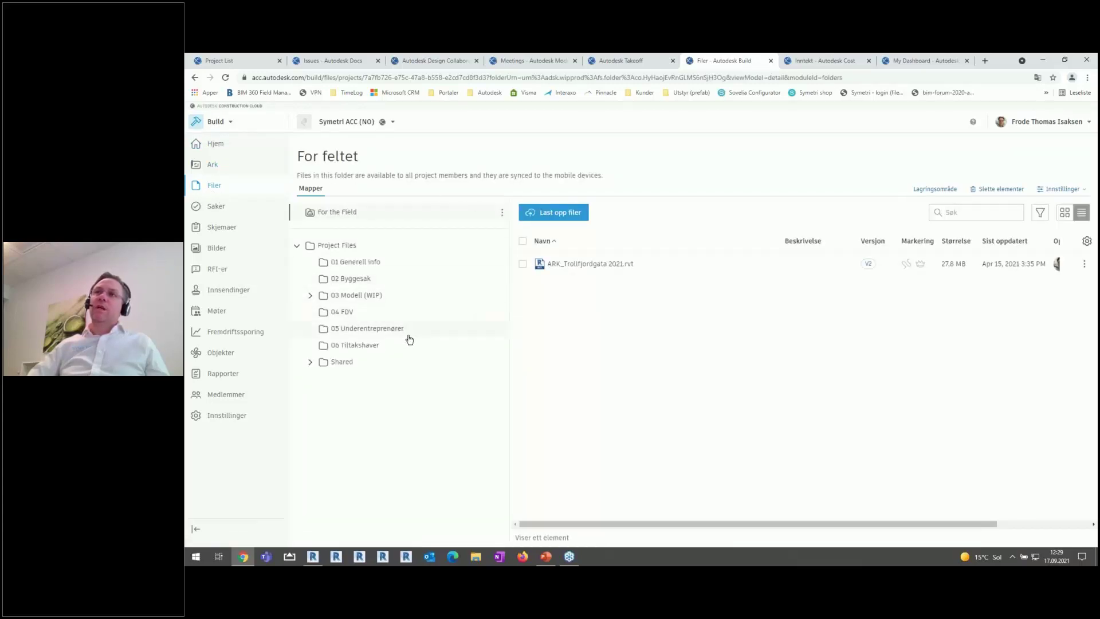
left_click(217, 209)
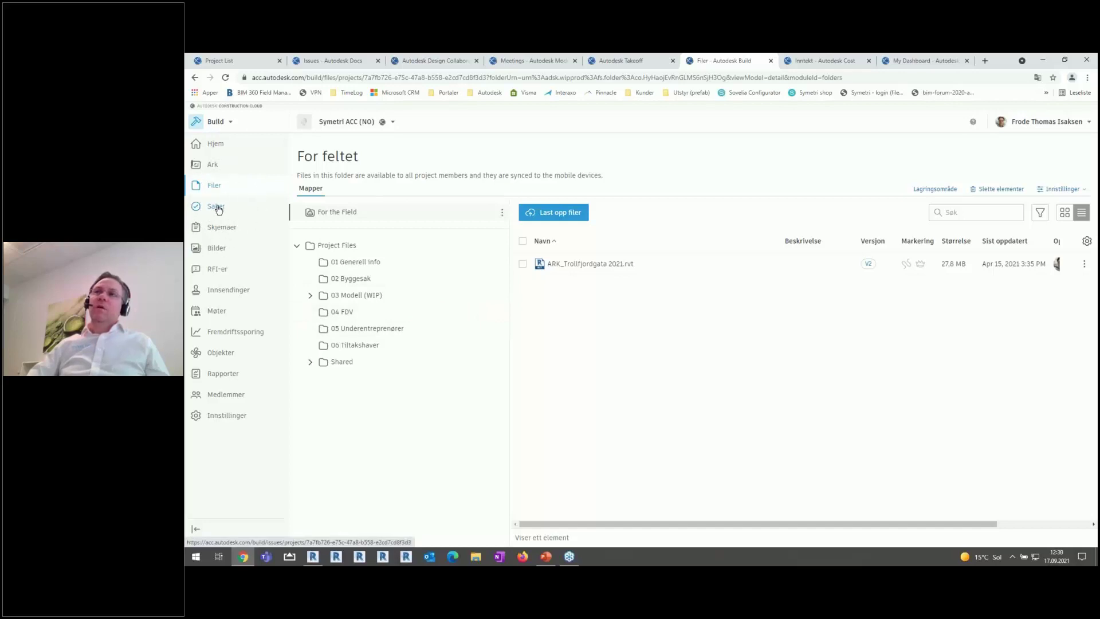
left_click(218, 209)
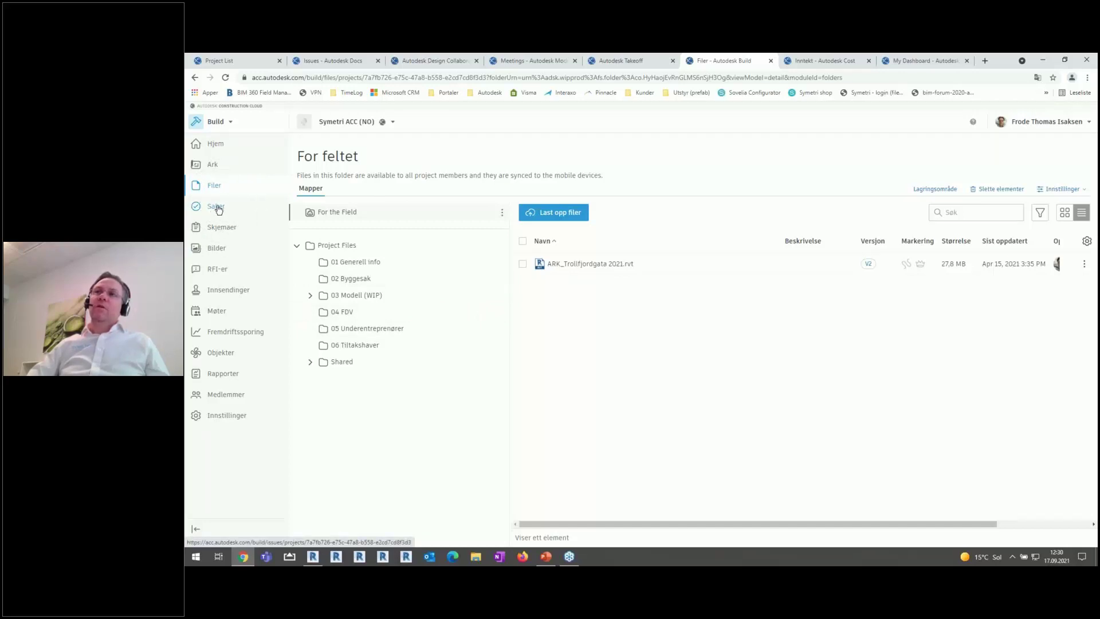
- Open the door photo 20210415_121825_photo from the project's photo gallery (Bilder) and review its details and references
left_click(220, 251)
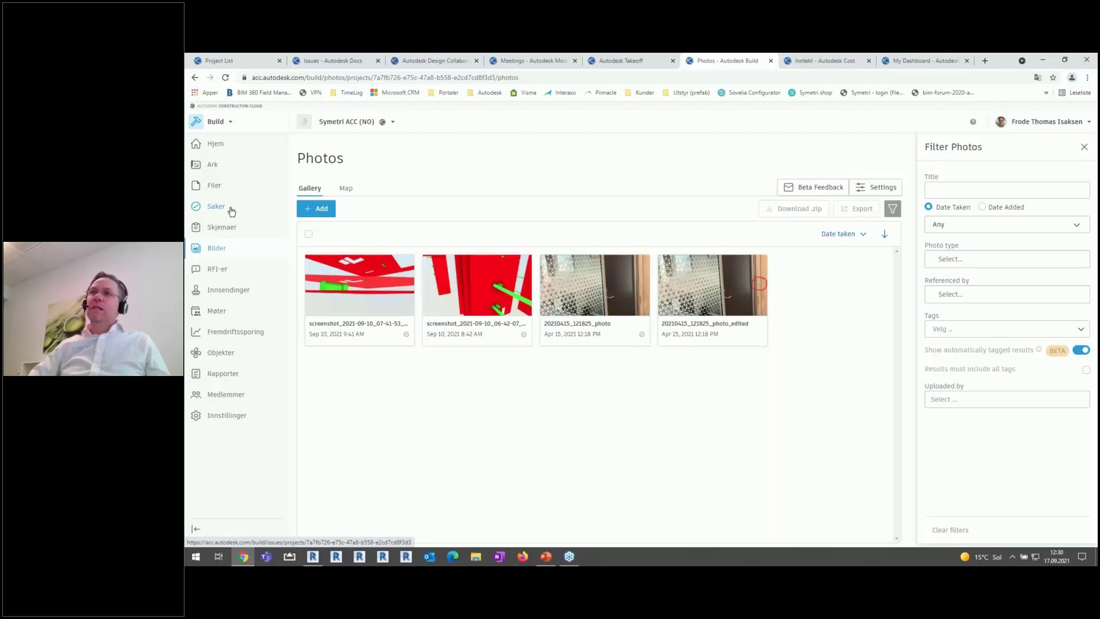
left_click(586, 297)
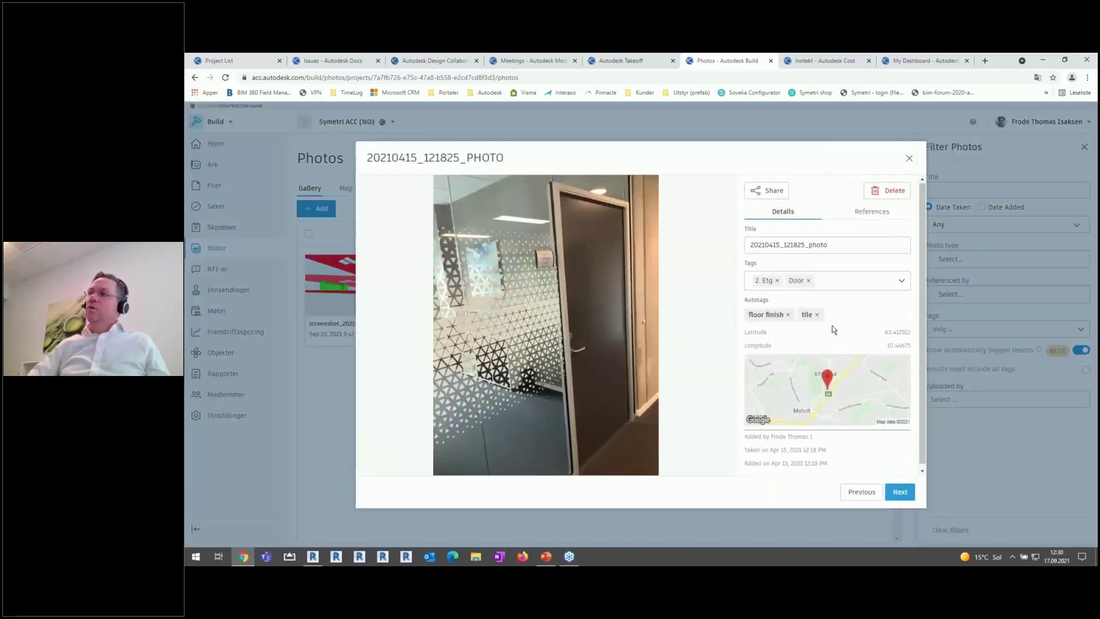
scroll(832, 325, "down", 1)
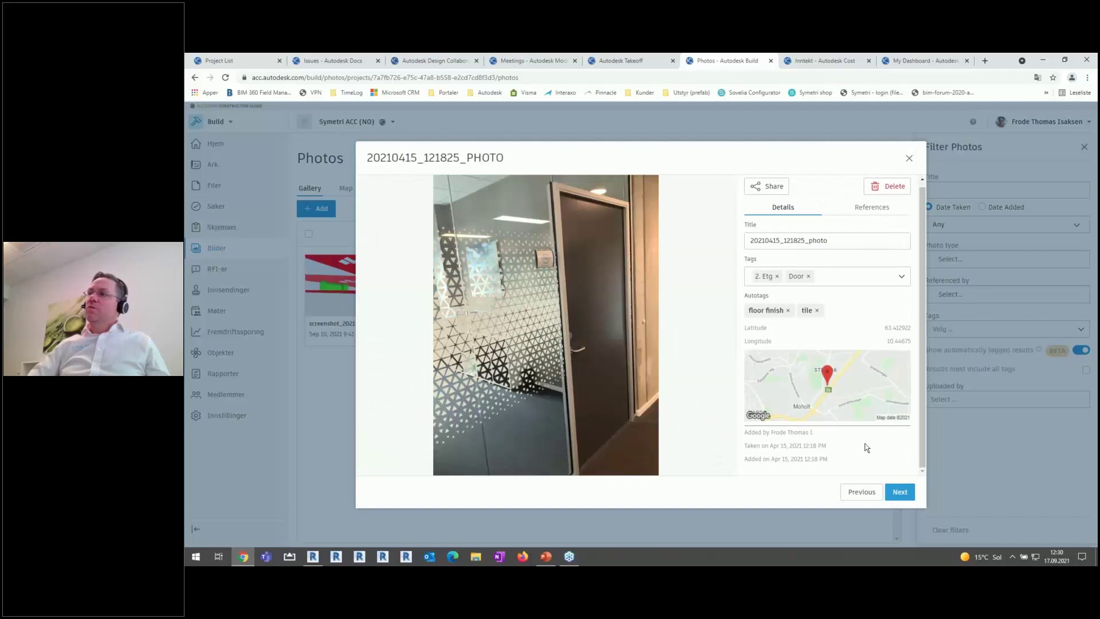
left_click(868, 208)
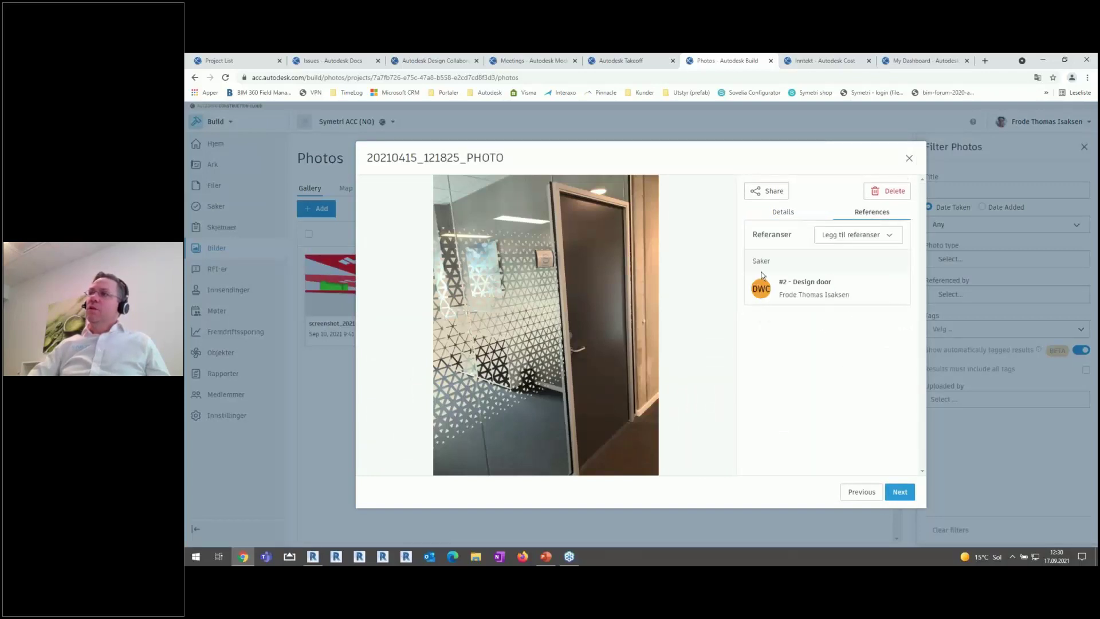
- View the Design door issue referenced by the photo, then return to the photo and close it
left_click(809, 289)
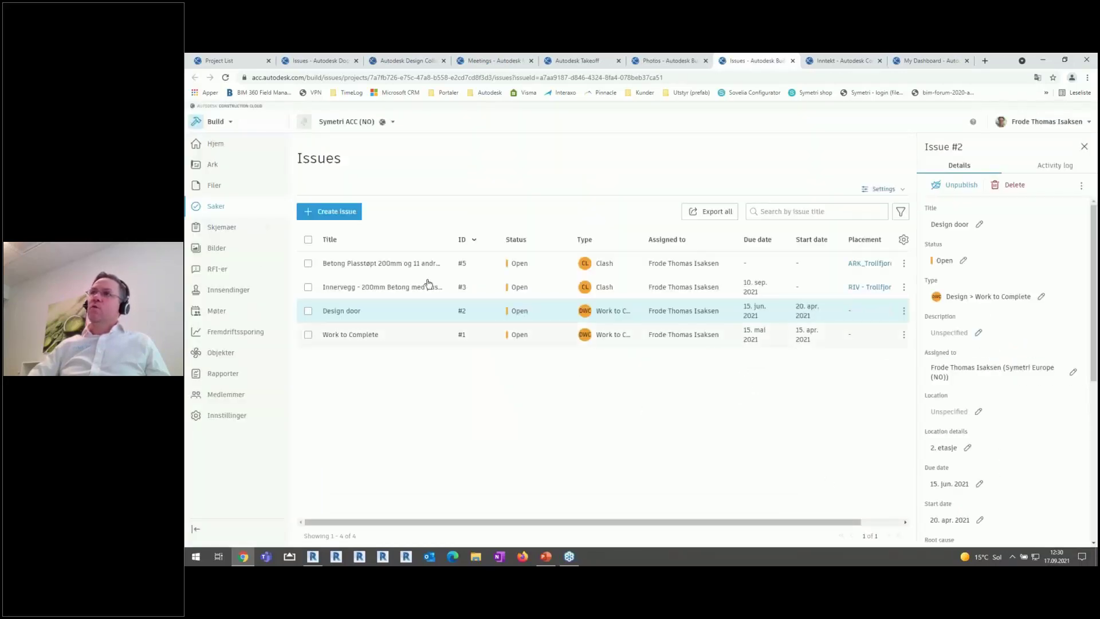
left_click(675, 61)
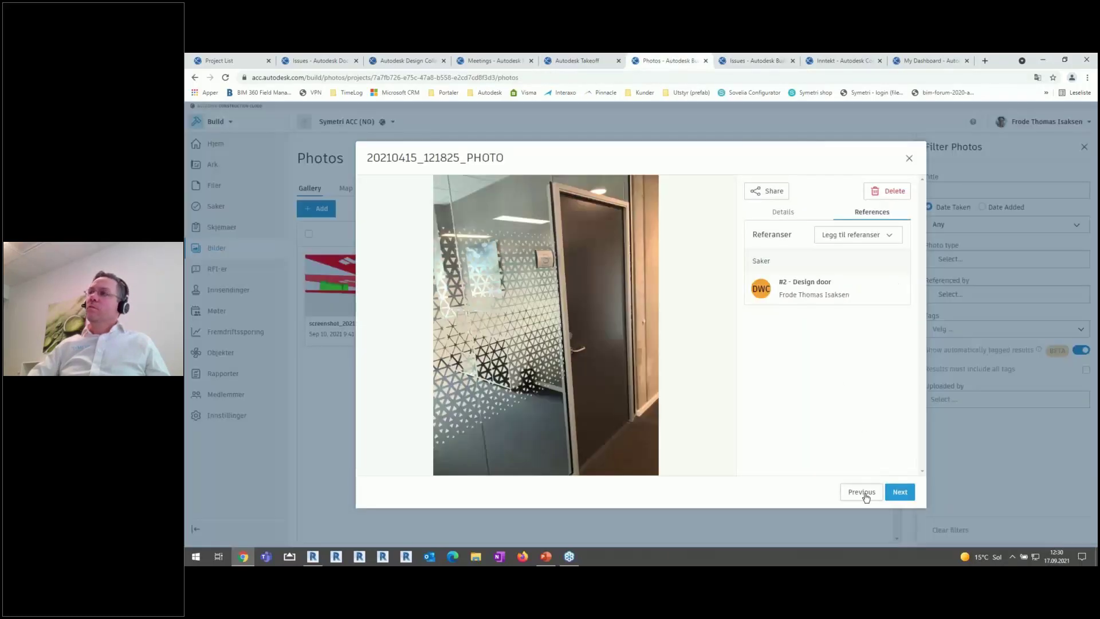
left_click(909, 158)
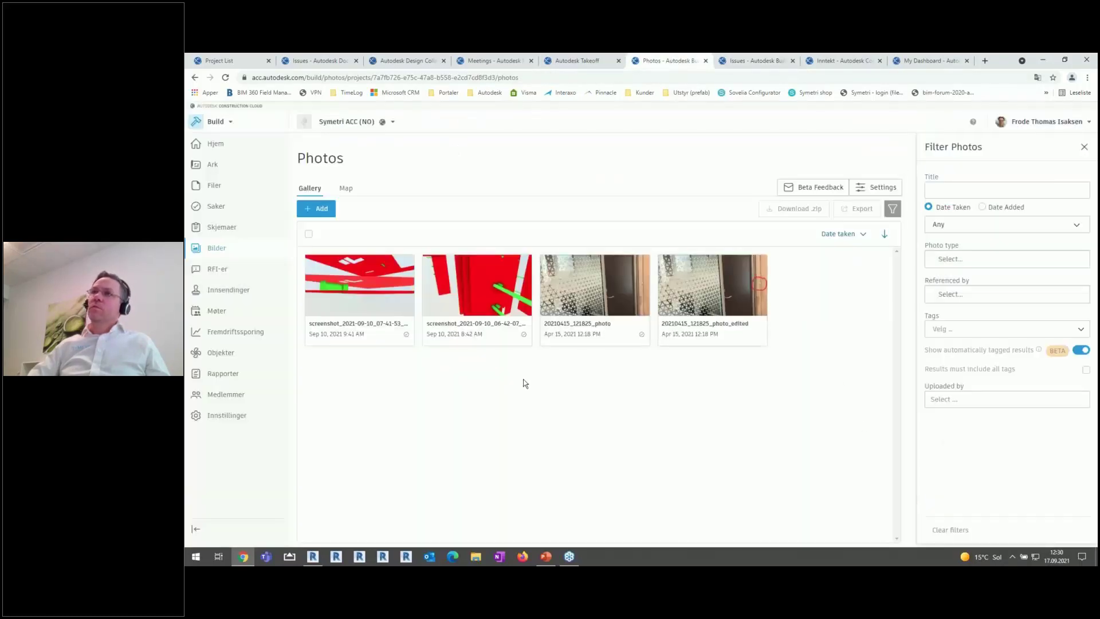
- Show the Progress Tracking (Fremdriftssporing) overview of the Build module
left_click(215, 271)
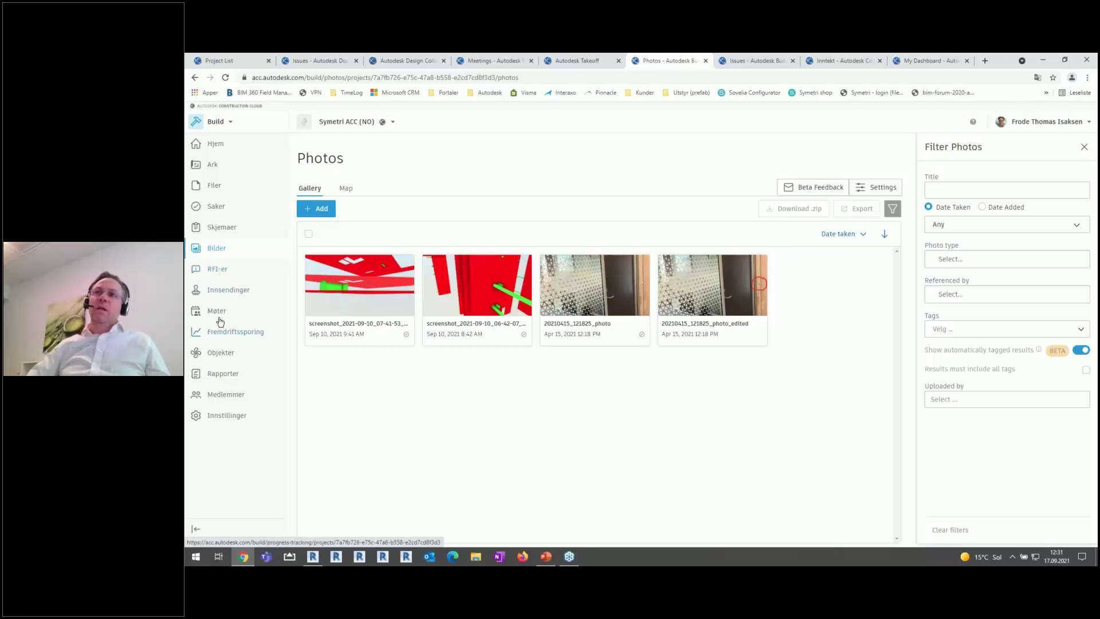
key("ctrl")
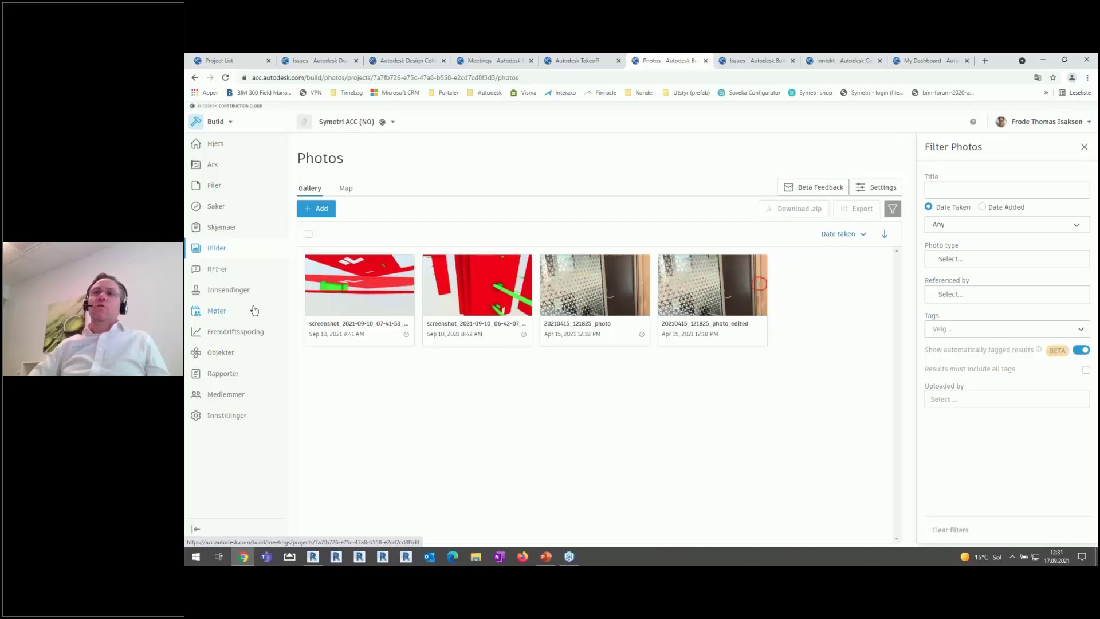
left_click(242, 338)
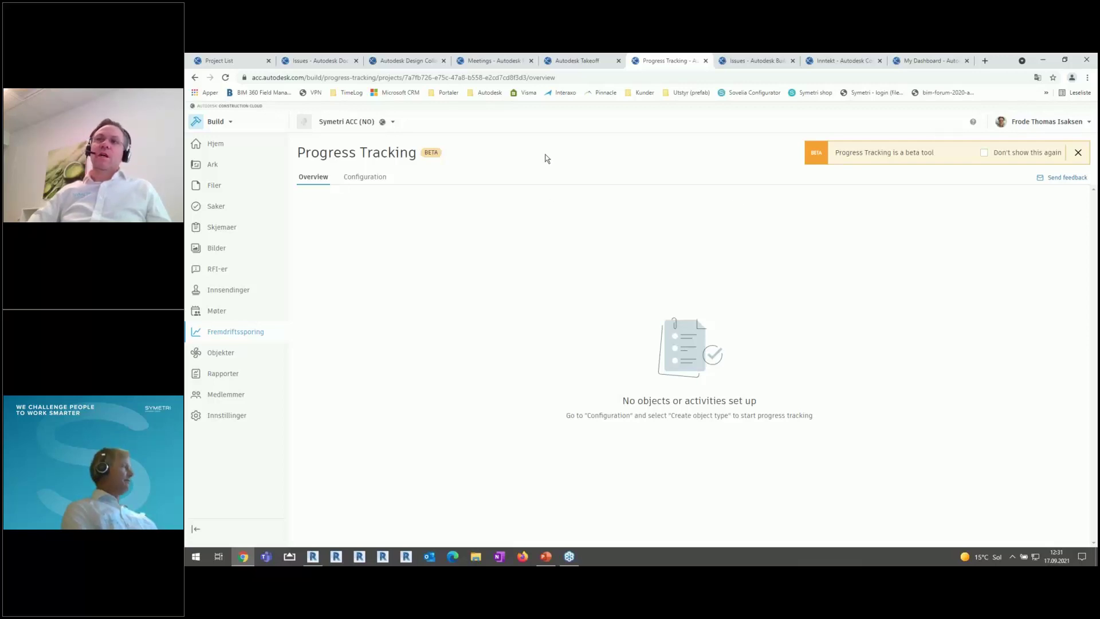
left_click(227, 352)
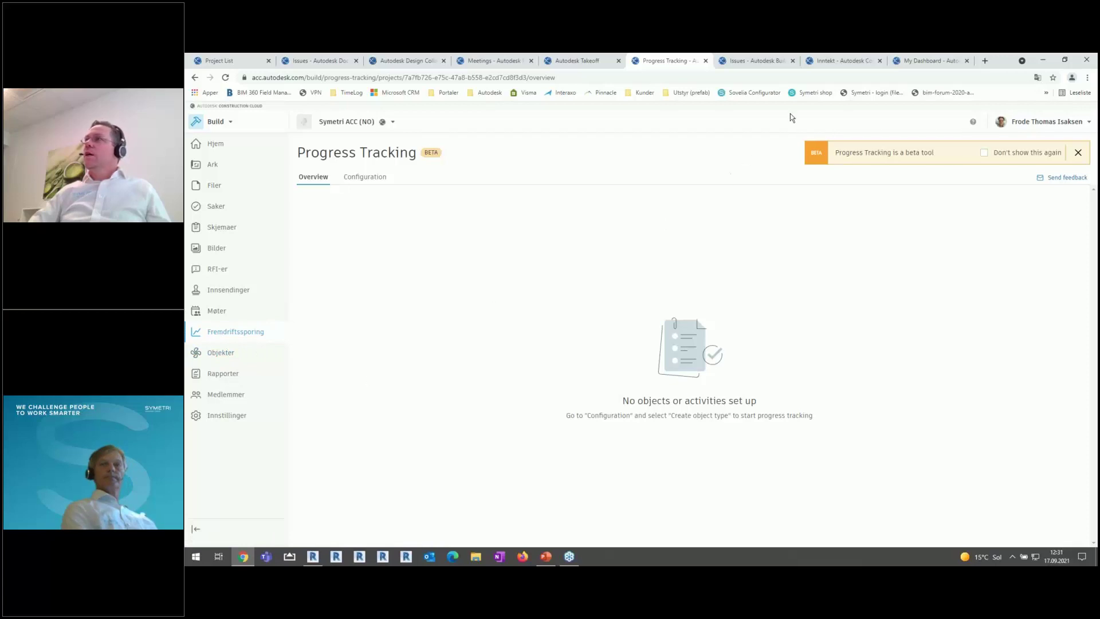
- Switch to the Cost module of the Symetri FTI Demo project and review its income budget (Inntekt) and the list of available modules
left_click(827, 61)
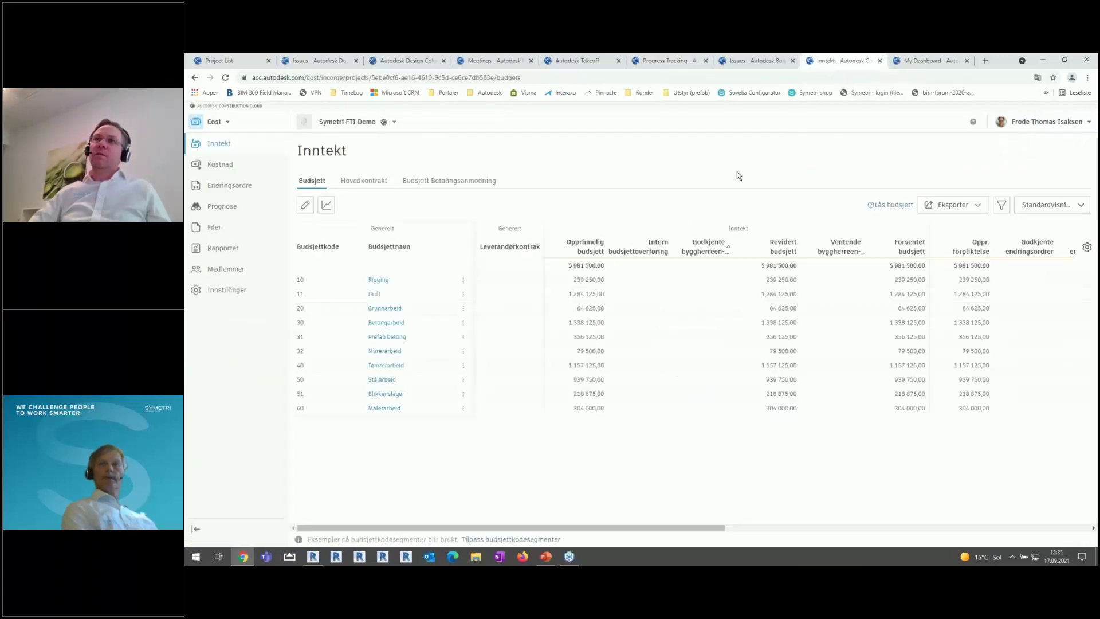
left_click(228, 123)
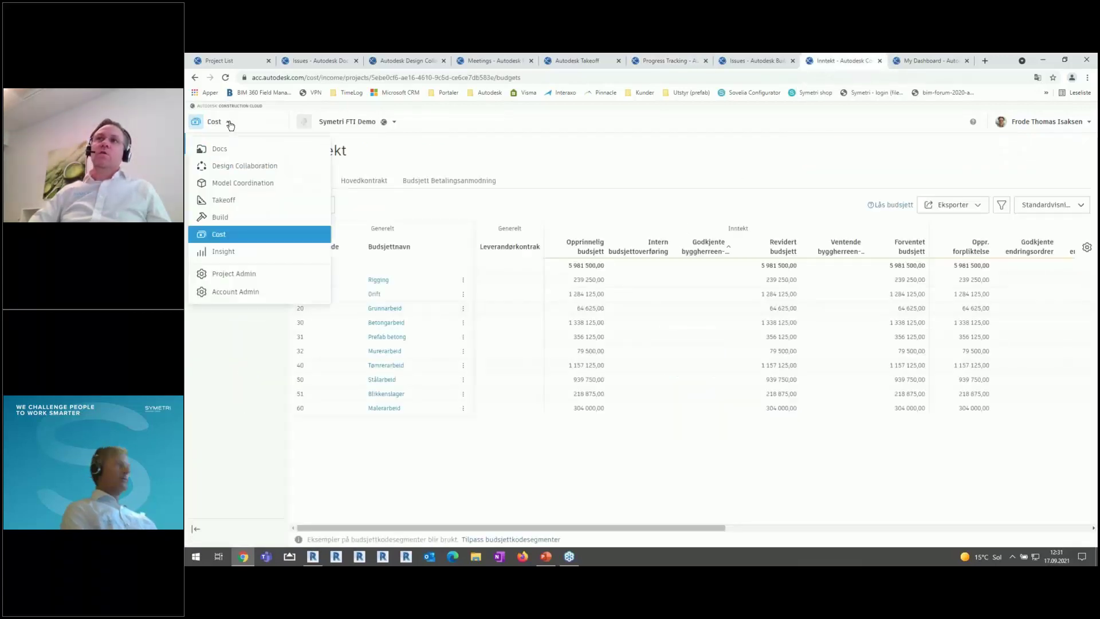
left_click(229, 125)
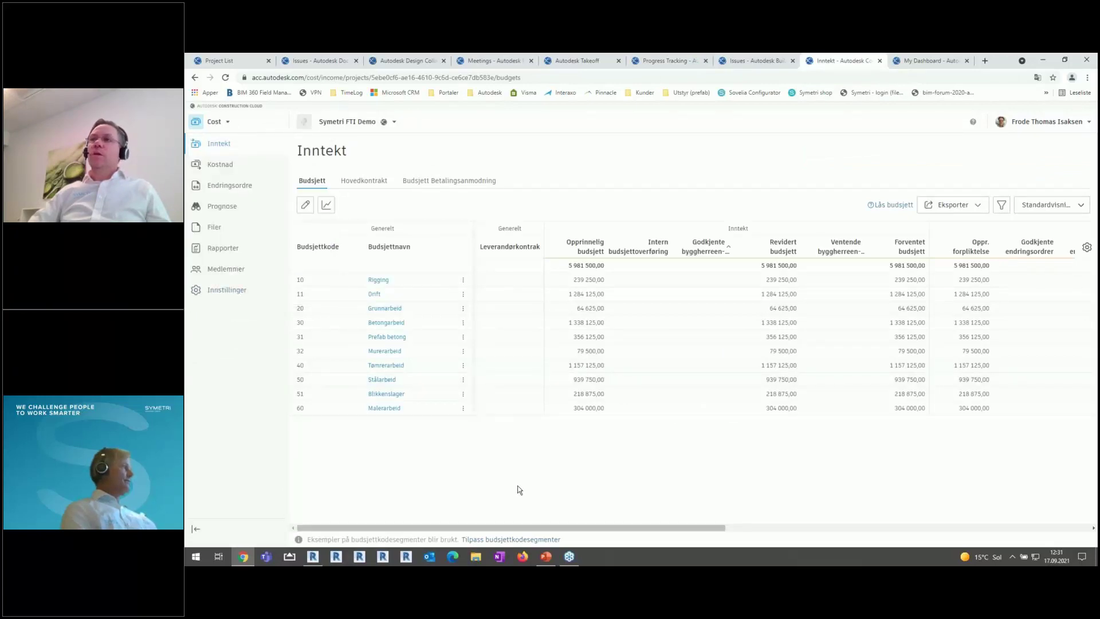